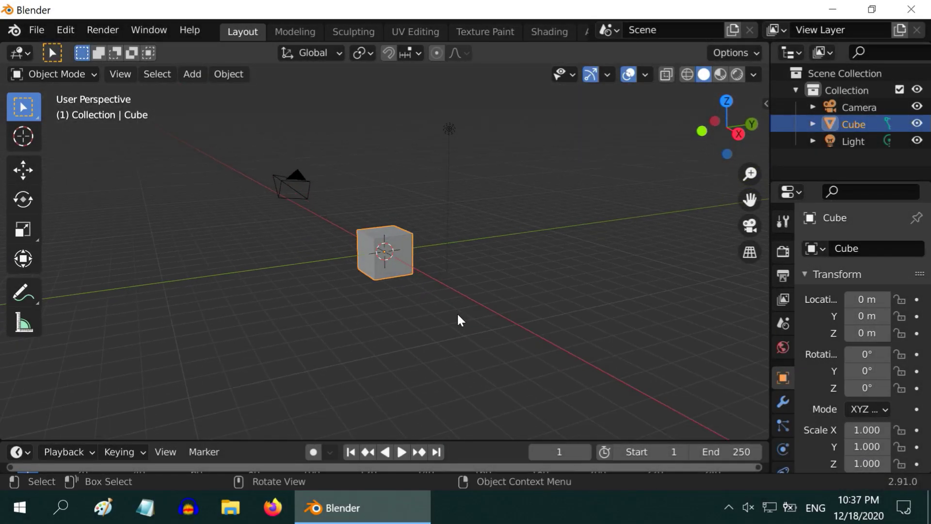
Delete the default cube and add a UV sphere at the scene centre.
scroll(458, 315, up, 2)
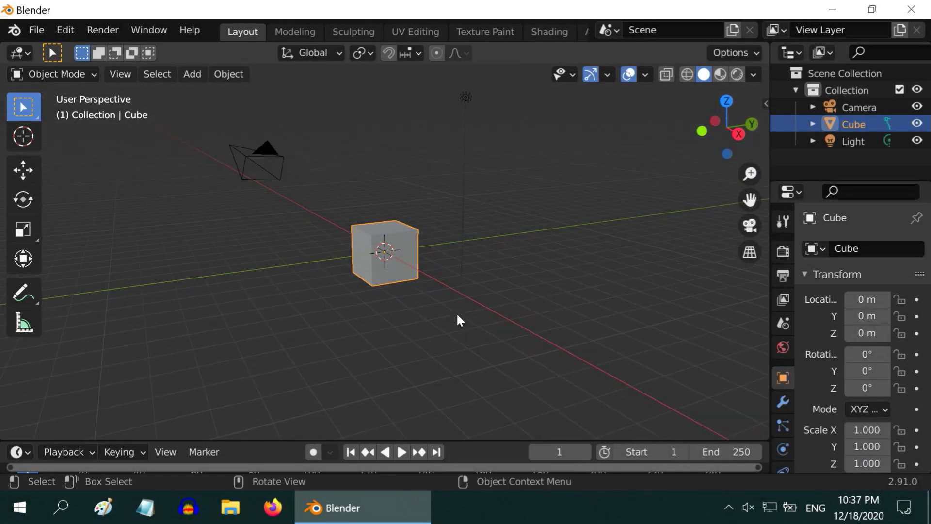
right_click(416, 270)
click(346, 334)
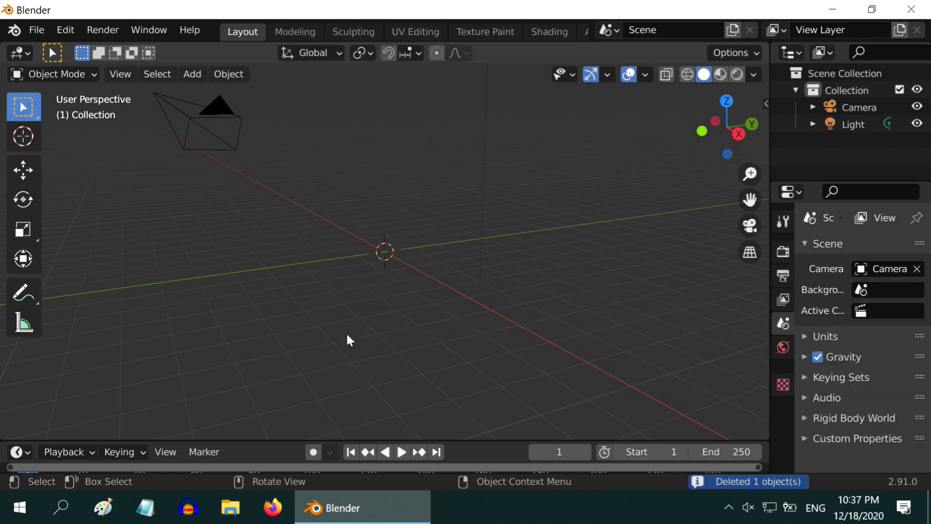
click(192, 75)
mouse_move(316, 91)
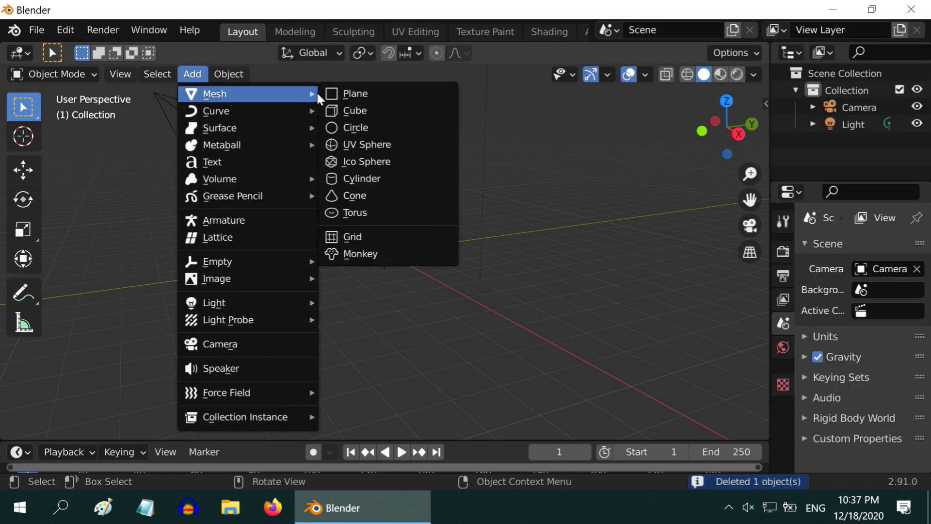
click(376, 148)
scroll(492, 331, up, 3)
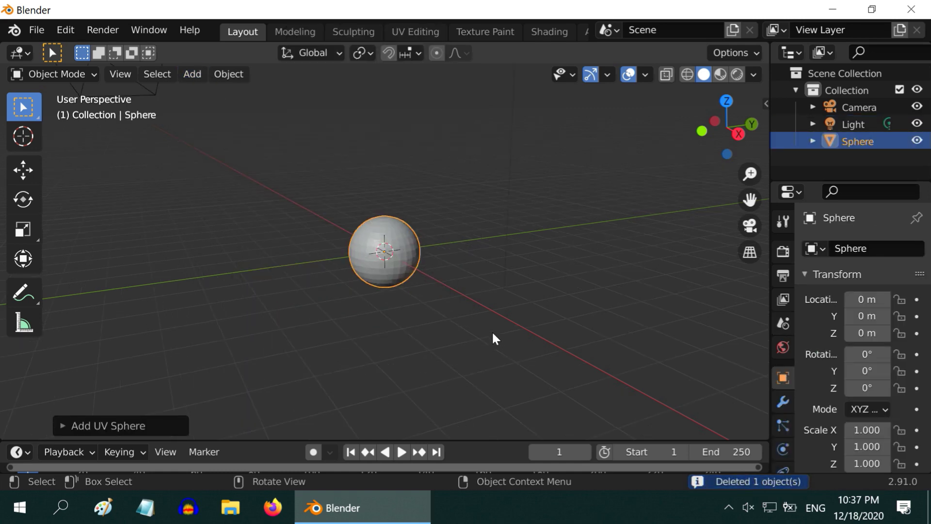
Give the sphere a Subdivision Surface modifier with viewport and render levels 3, widening the Properties panel.
click(783, 401)
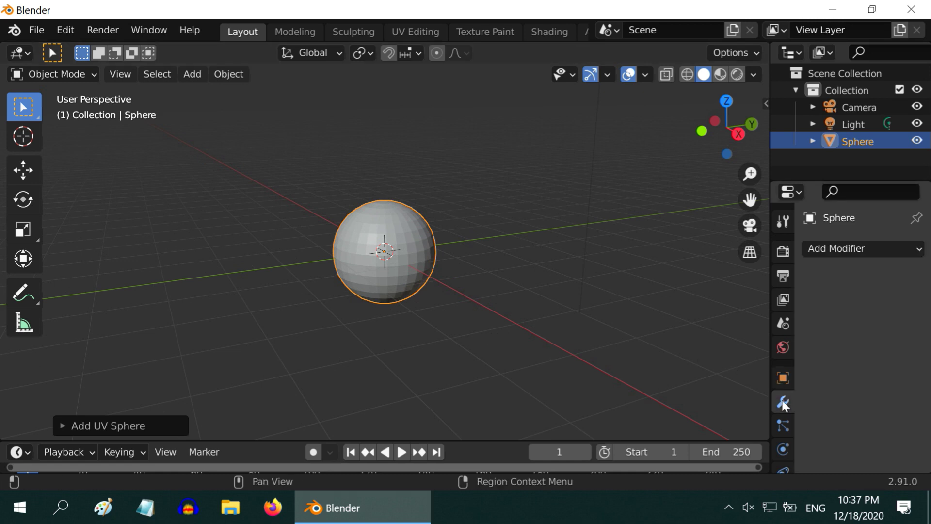
click(839, 247)
scroll(563, 419, down, 8)
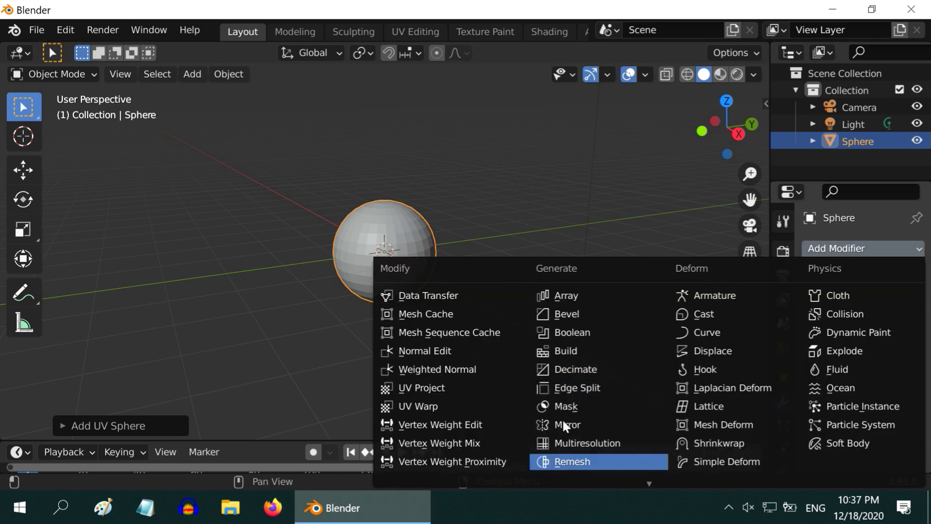
click(576, 432)
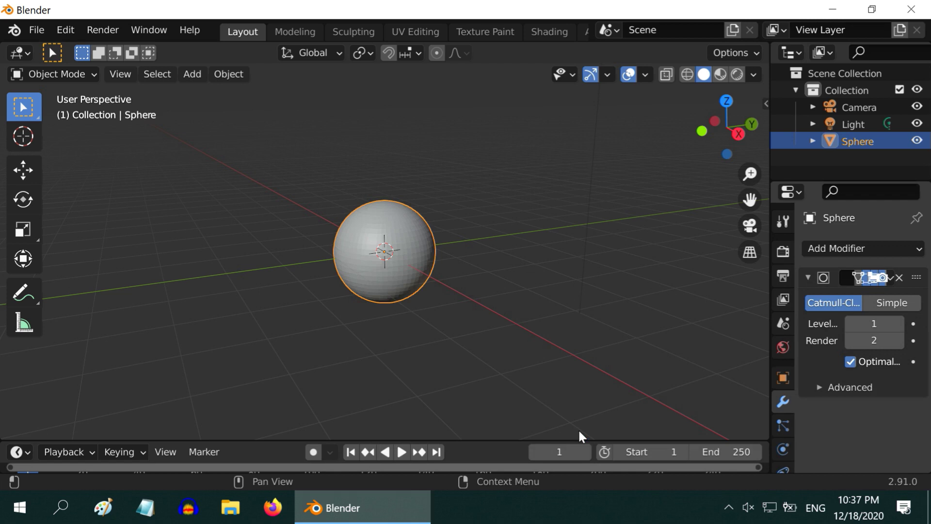
click(899, 323)
click(899, 323)
click(899, 340)
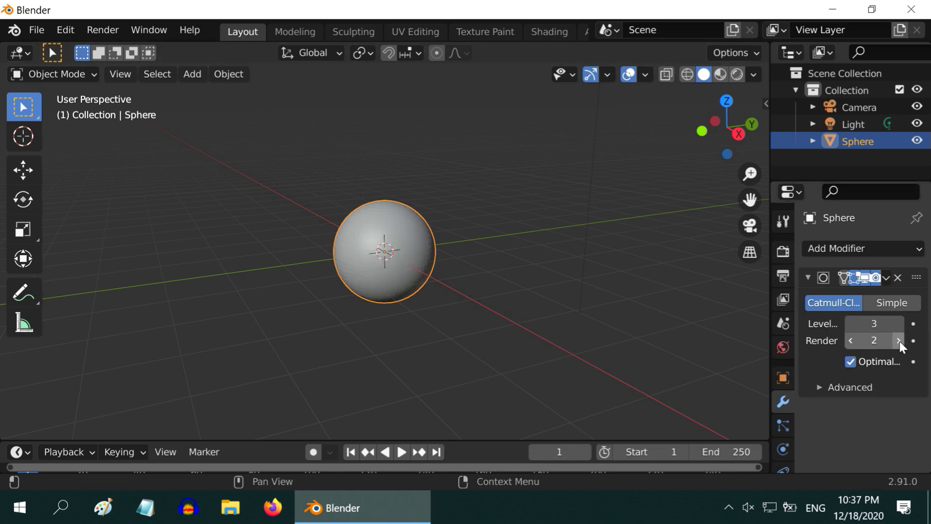
drag(769, 380, 740, 381)
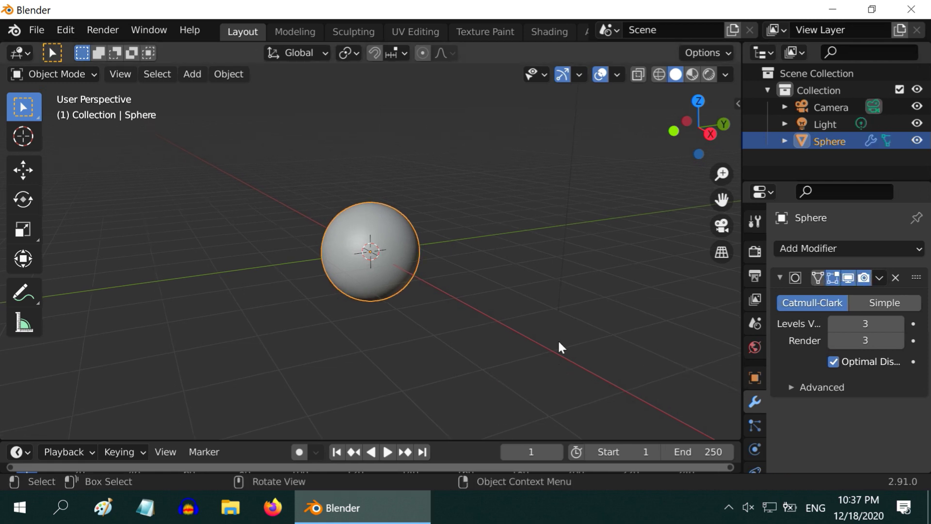
Review the Output properties (1920×1080, frames 1–250, 24 fps) while orbiting the viewport.
click(755, 275)
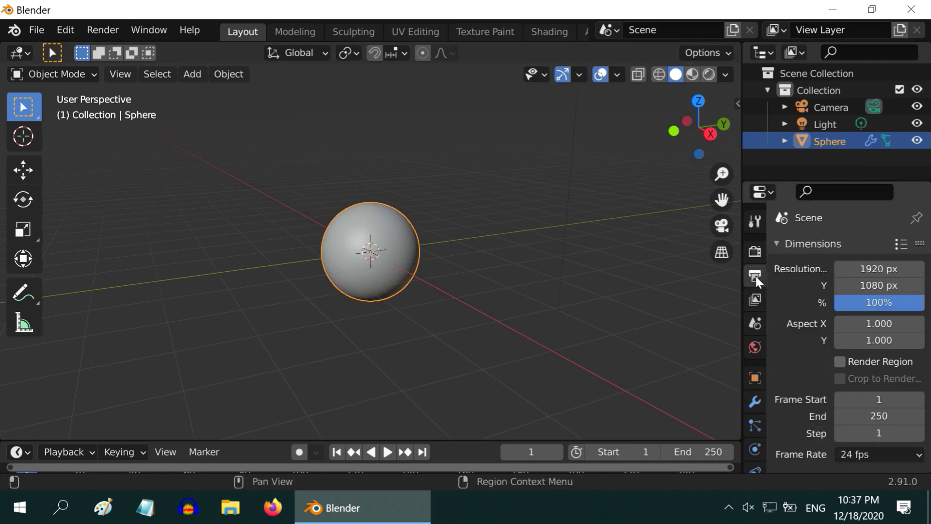
scroll(401, 363, down, 3)
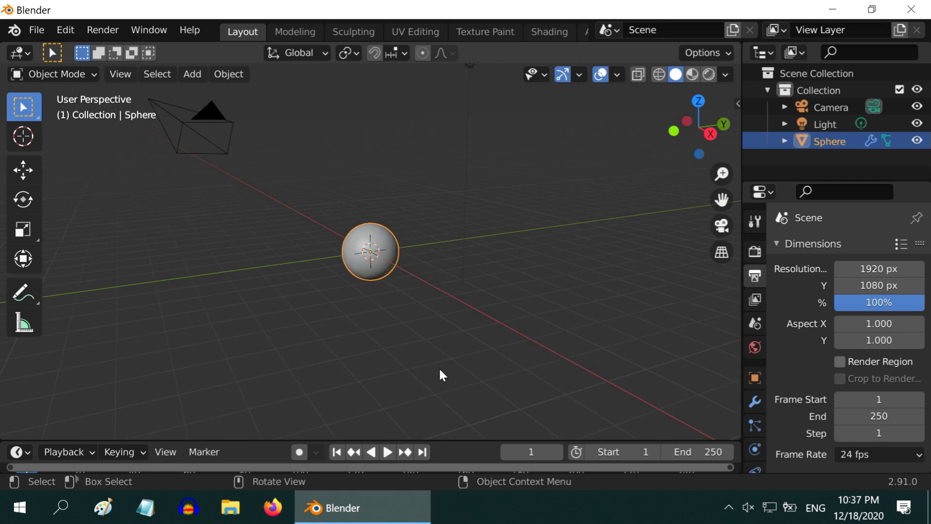
middle_drag(441, 375, 438, 355)
scroll(458, 376, down, 2)
scroll(438, 356, up, 4)
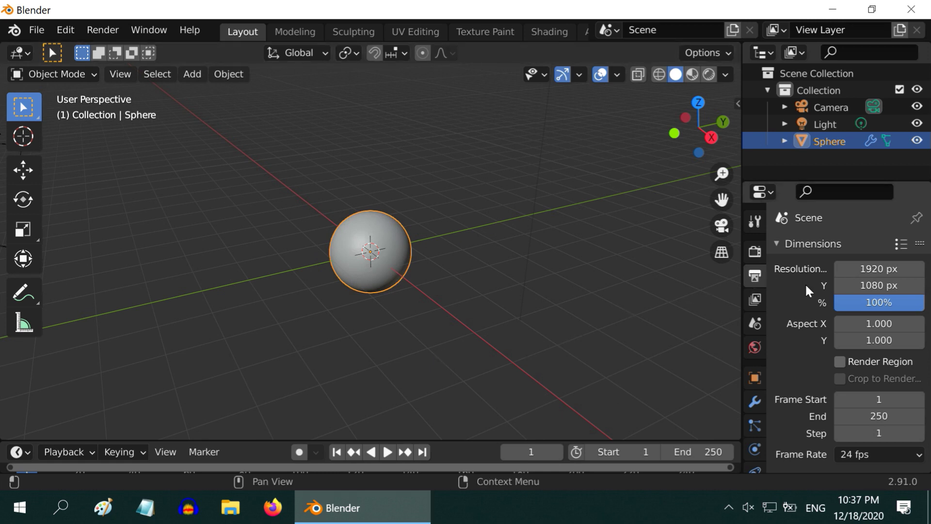
scroll(813, 397, down, 3)
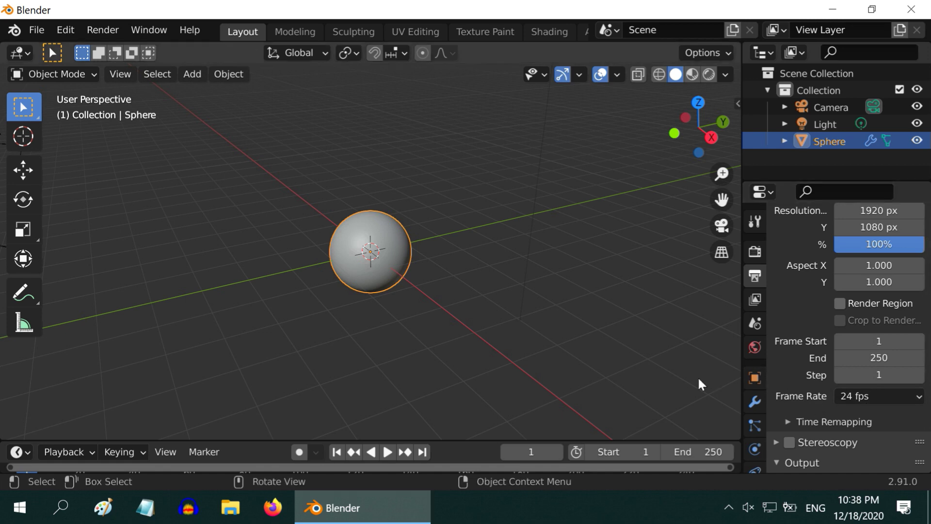
scroll(422, 345, down, 3)
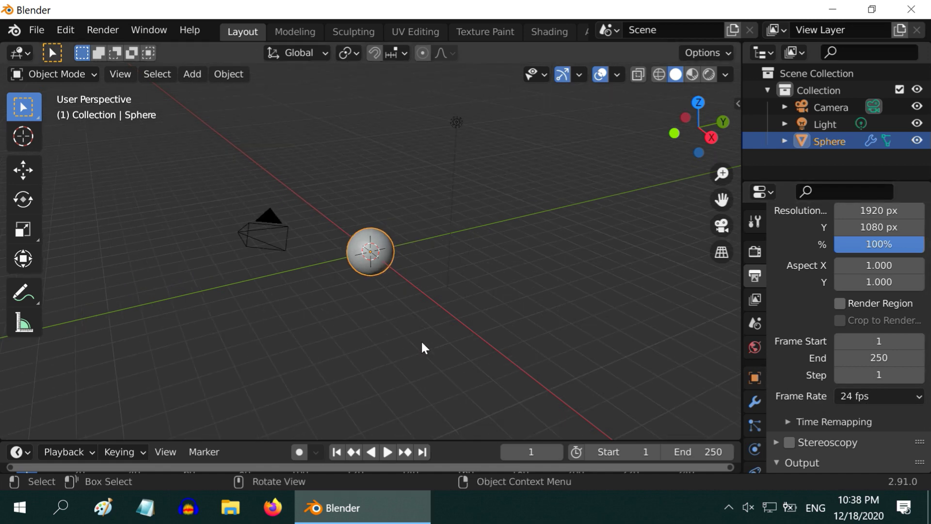
middle_drag(421, 345, 440, 332)
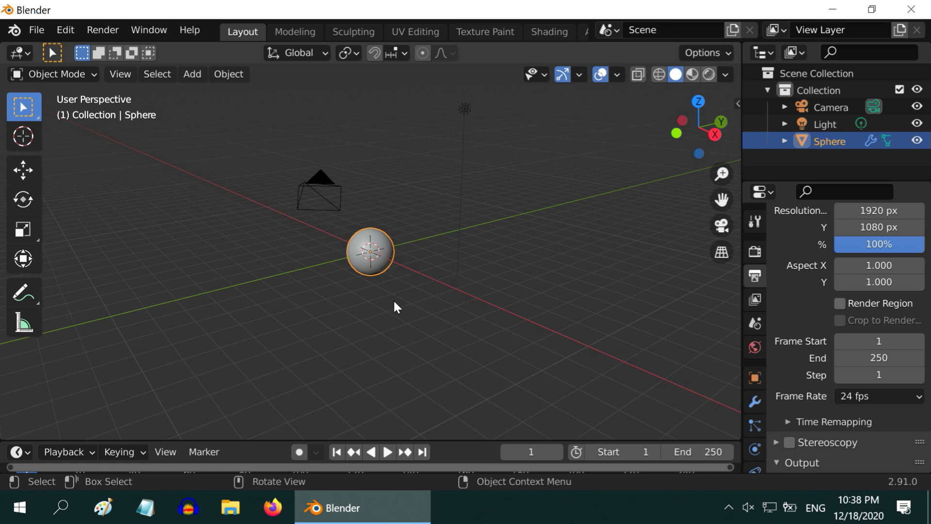
middle_drag(391, 289, 387, 287)
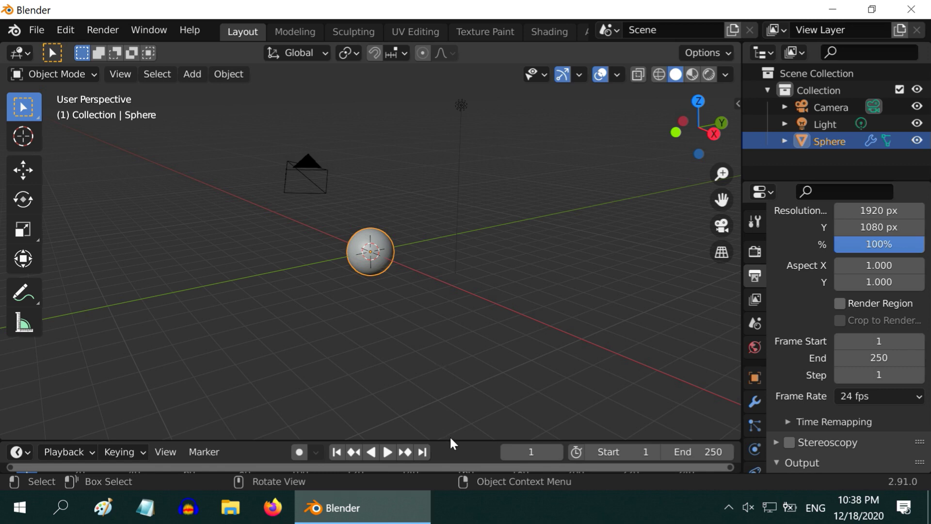
drag(450, 438, 443, 370)
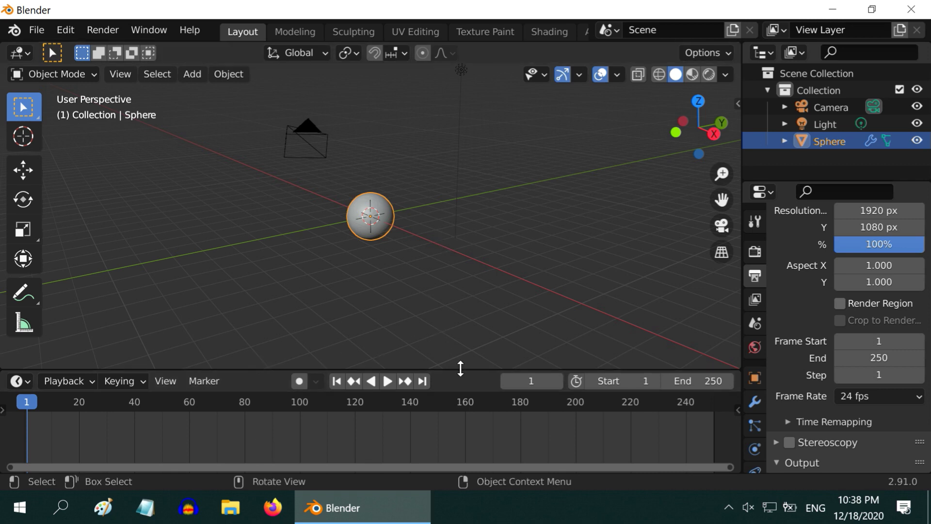
drag(460, 368, 472, 454)
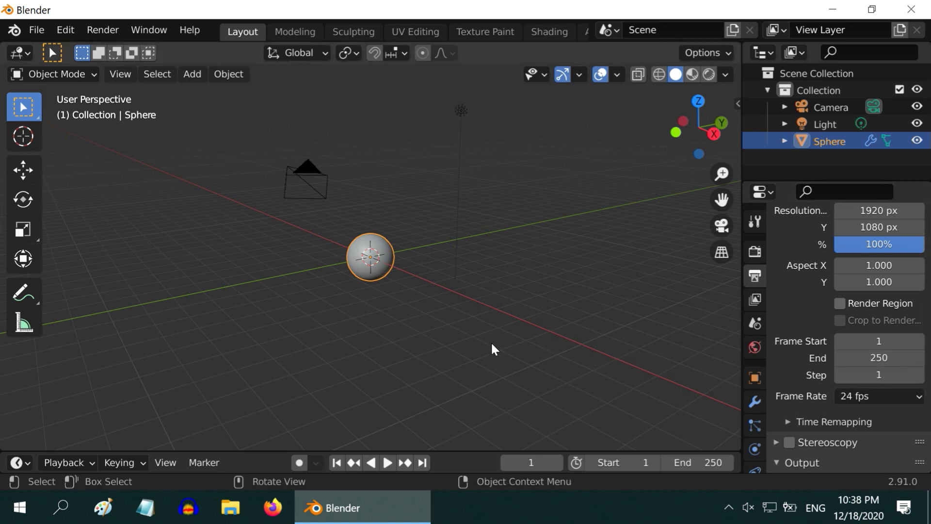
Use the move gizmo to slide the sphere along X and raise it along Z.
click(754, 378)
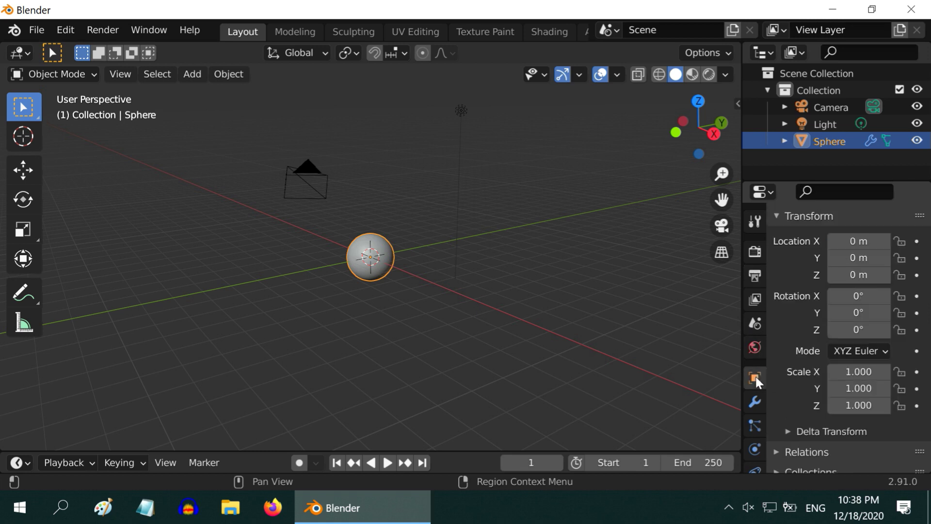
scroll(841, 348, up, 3)
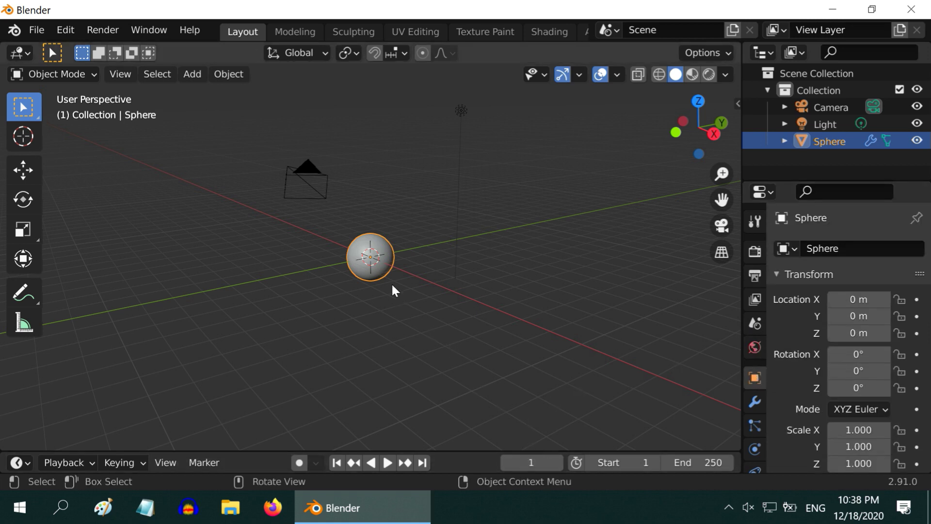
click(21, 170)
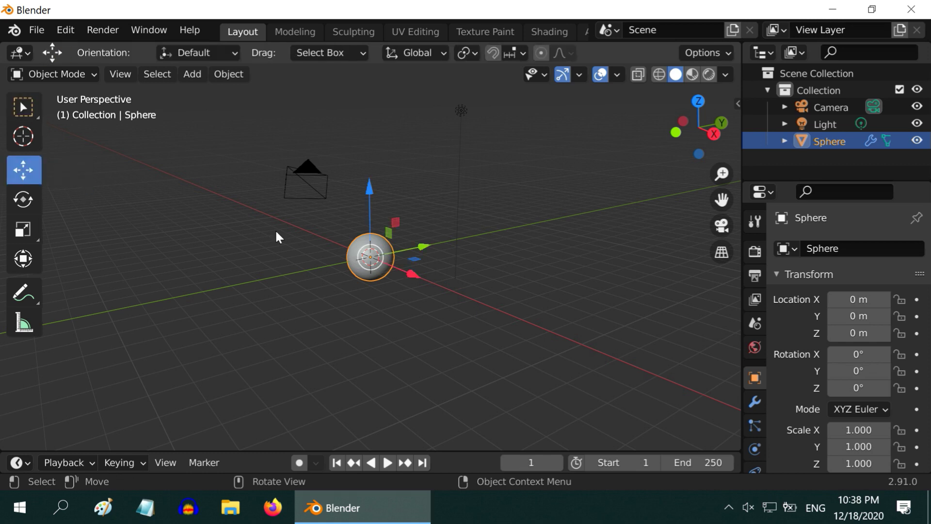
drag(411, 273, 365, 243)
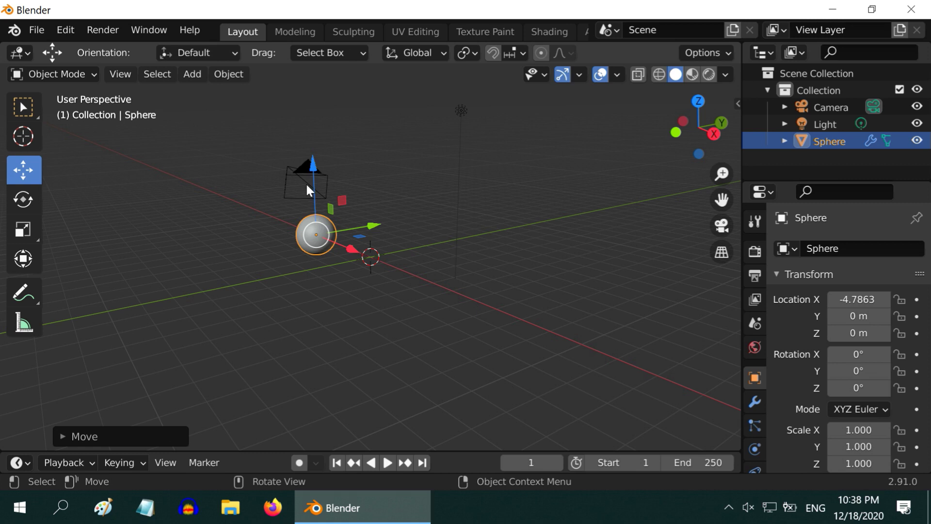
drag(313, 168, 315, 87)
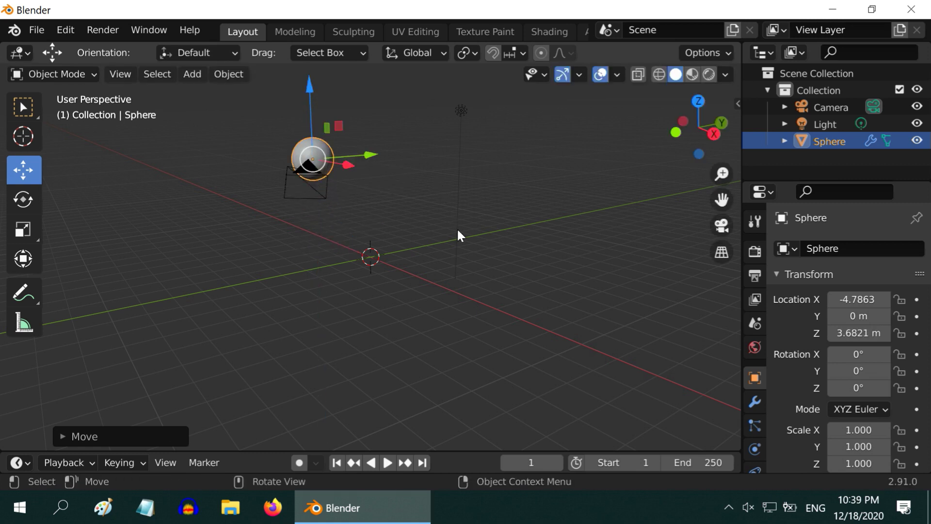
Set the sphere's location to X -4 m, Z 4 m and keyframe it on frame 1.
click(846, 301)
key(BackSpace)
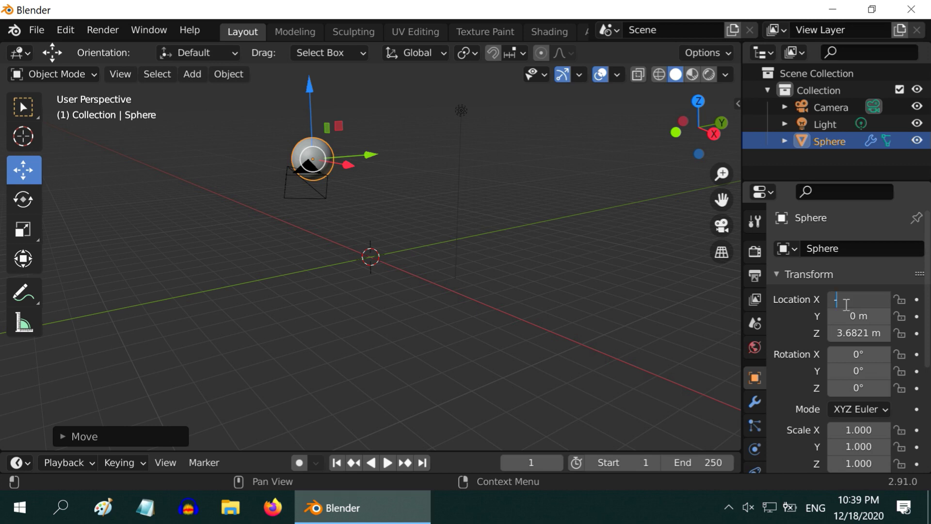
text(-4)
key(Return)
click(858, 334)
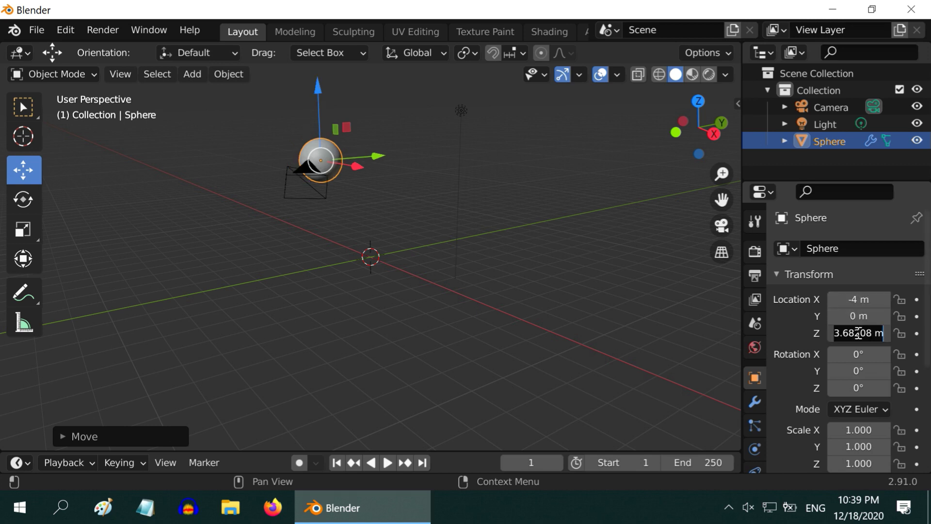
text(4)
key(Return)
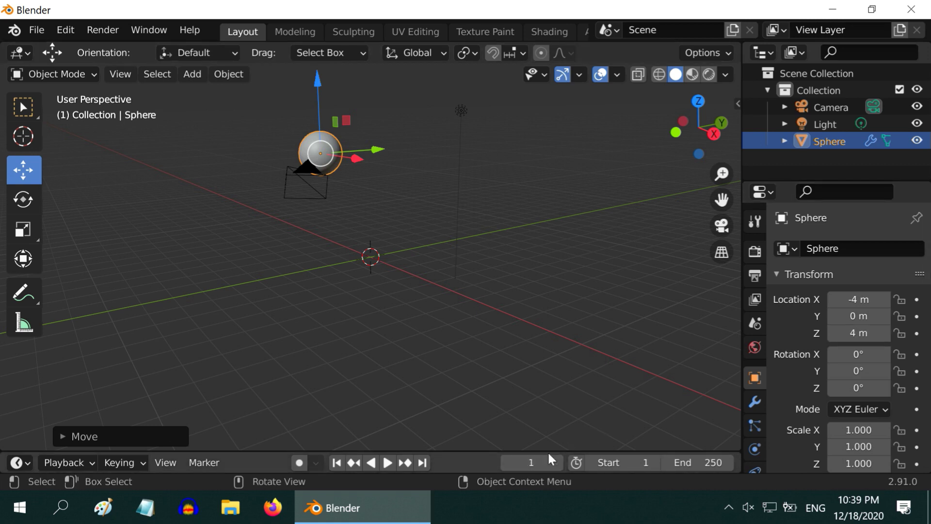
right_click(868, 317)
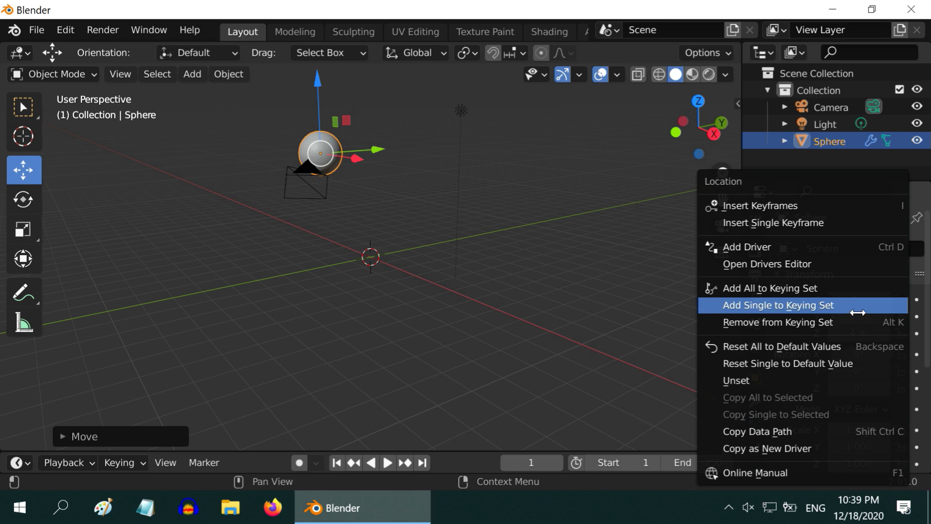
click(796, 206)
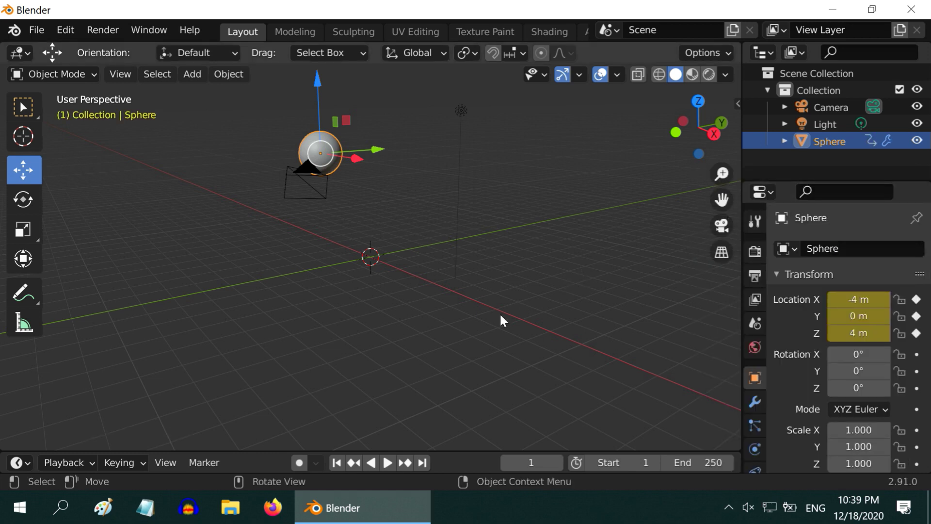
Go to frame 36 and drag the sphere toward the centre and down to the ground.
click(532, 462)
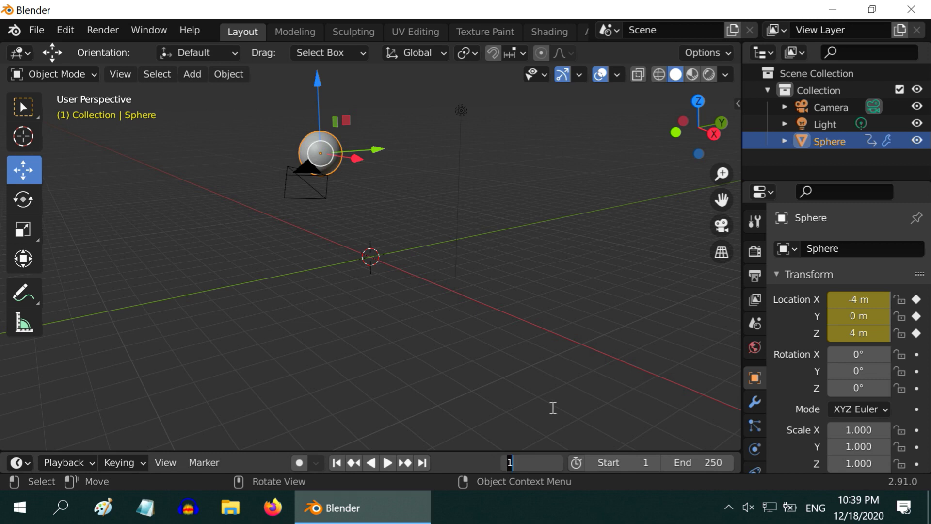
text(36)
key(Return)
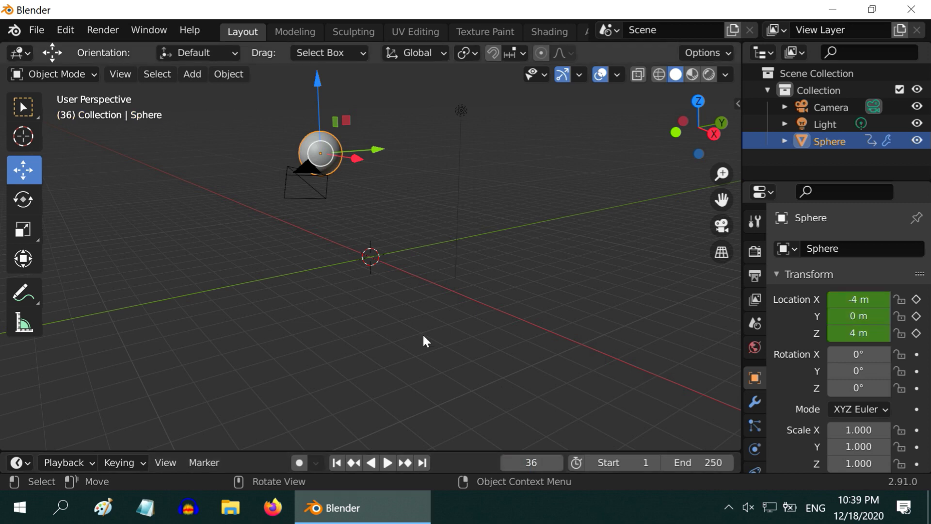
drag(357, 166, 388, 150)
drag(373, 90, 400, 192)
drag(417, 276, 431, 283)
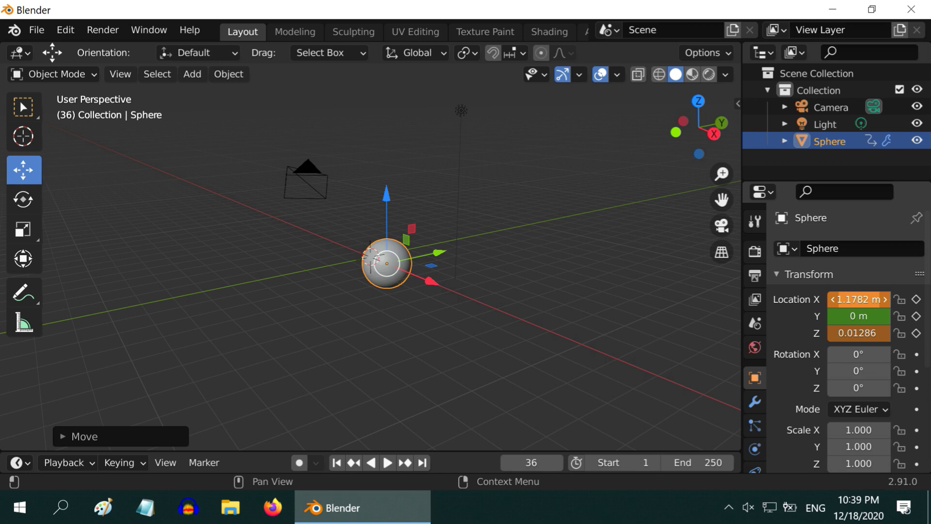
Set the sphere's location to X 1.75 m, Z 0.8 m and keyframe it.
click(868, 305)
text(1.75)
key(Return)
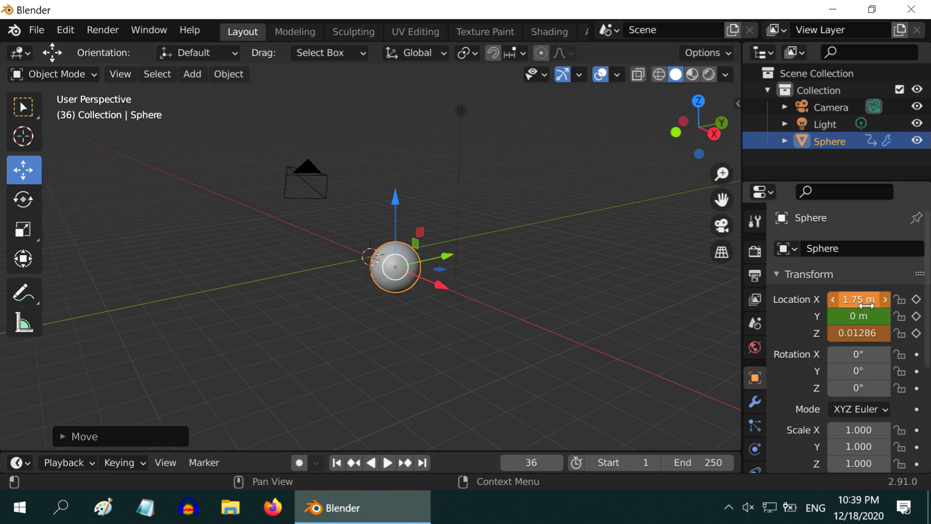
click(867, 334)
text(.)
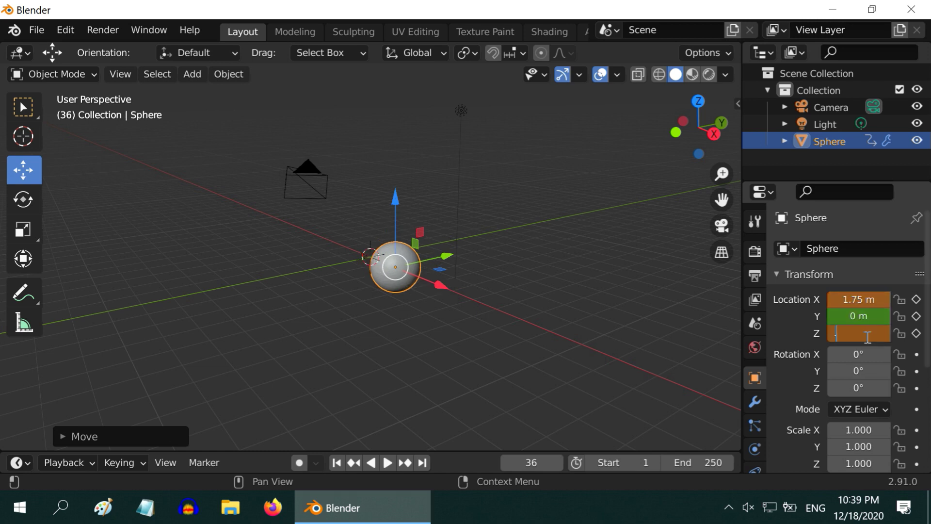
text(8)
key(Return)
right_click(865, 334)
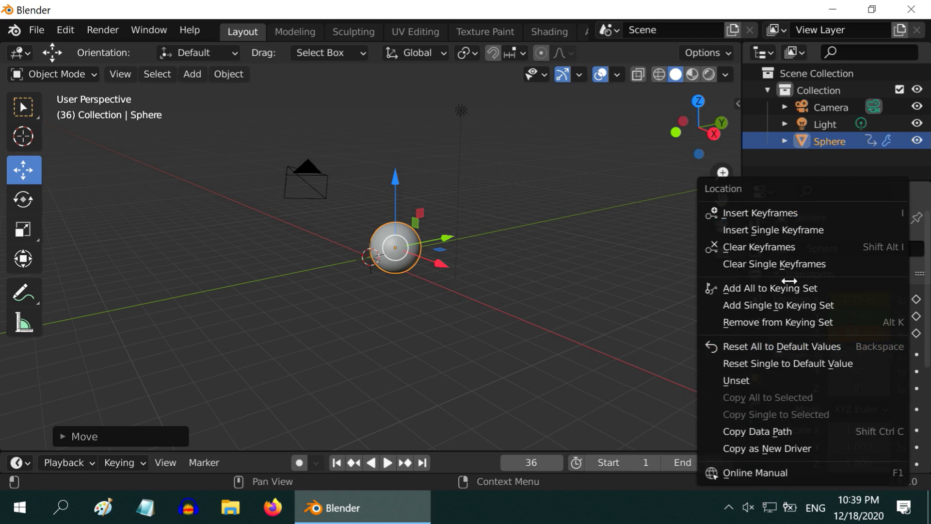
click(789, 213)
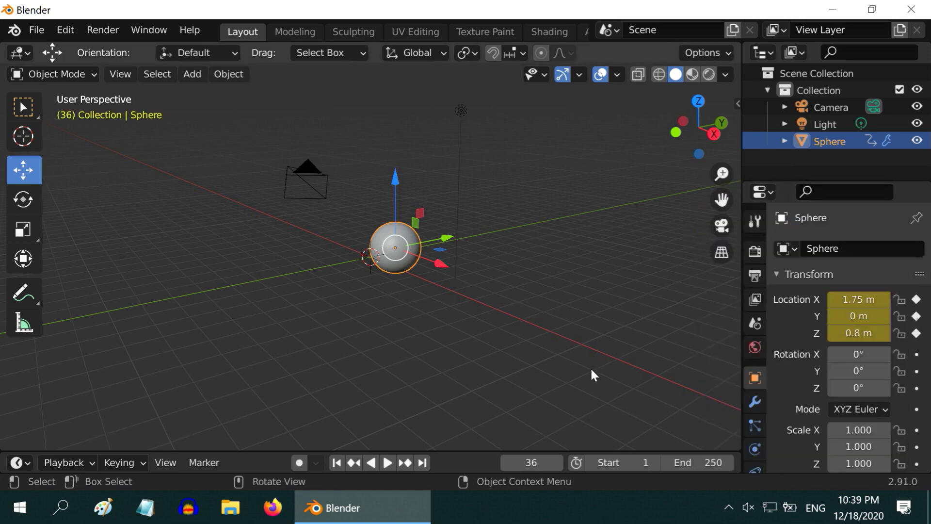
middle_drag(590, 369, 624, 374)
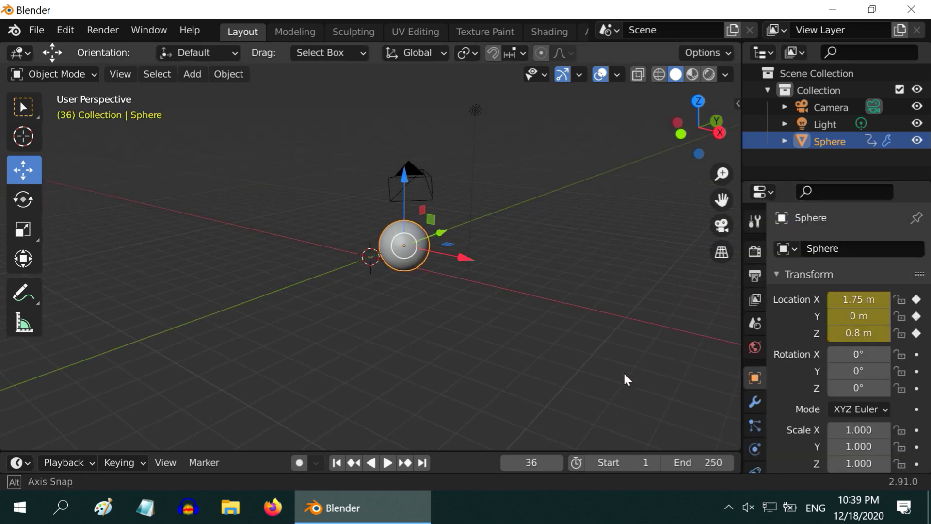
Go to frame 72 and drag the sphere far along X and back up.
click(512, 462)
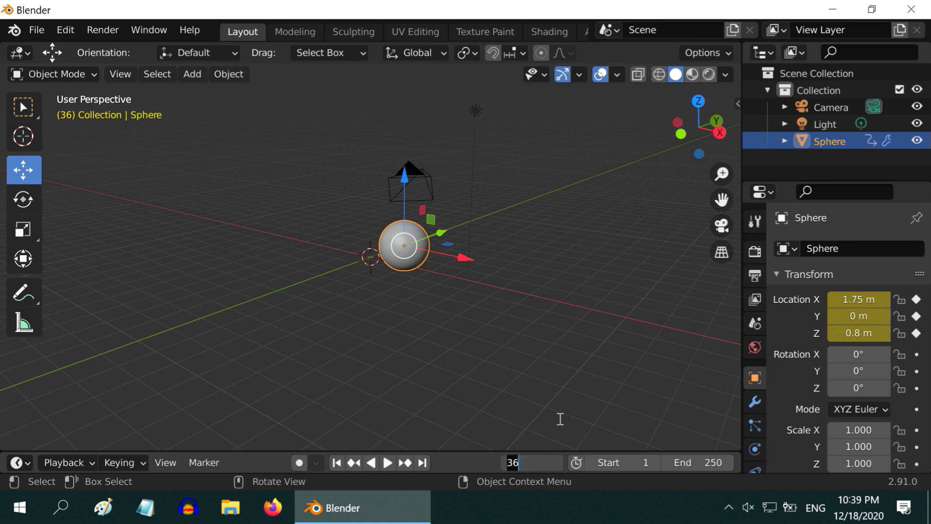
text(72)
key(Return)
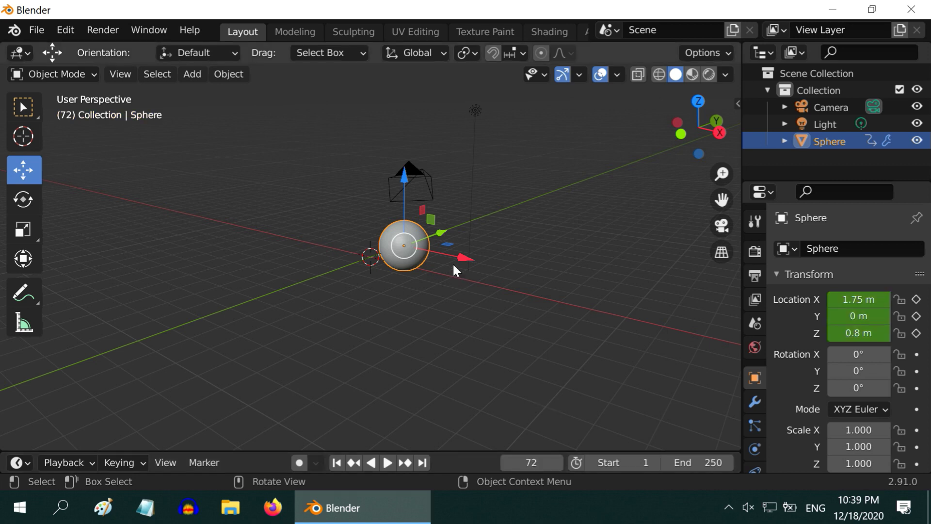
drag(463, 262, 616, 297)
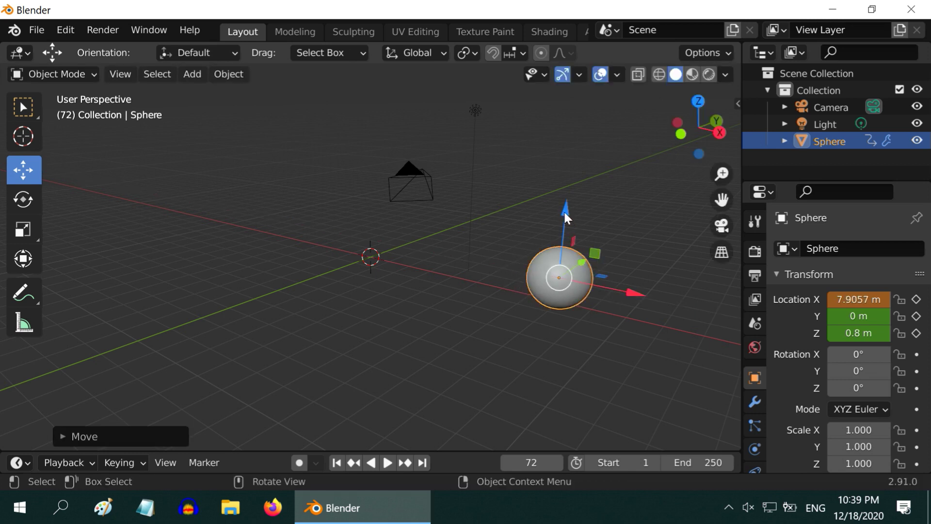
drag(566, 209, 574, 111)
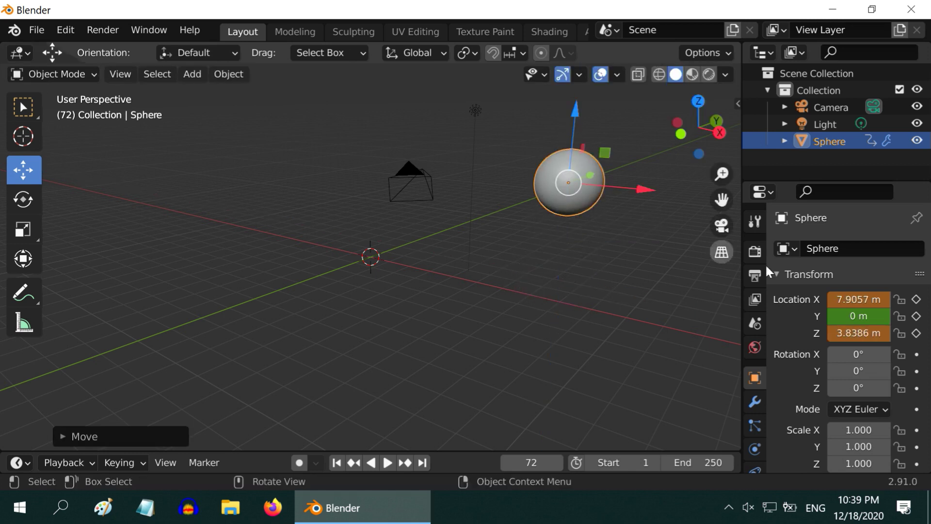
Set the sphere's location to X 8 m, Z 4 m and keyframe it.
click(851, 296)
text(8)
key(Return)
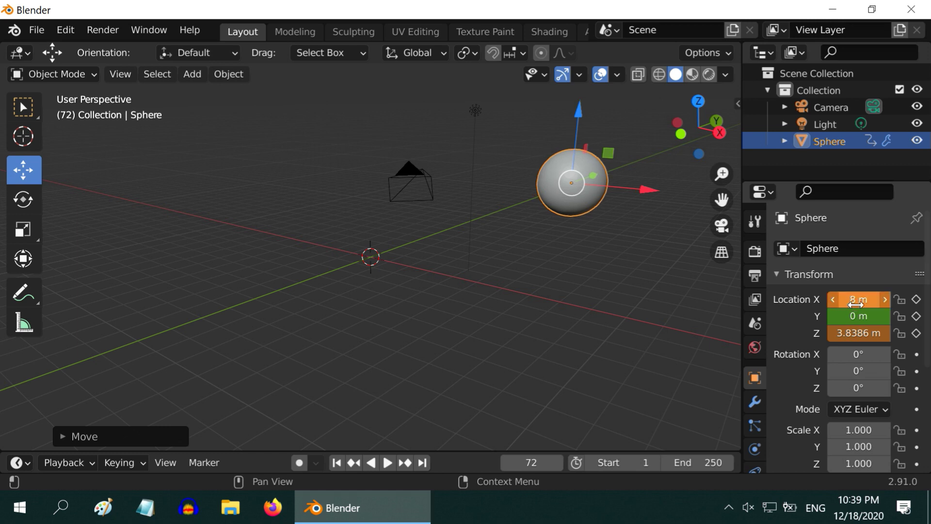
click(857, 333)
text(4)
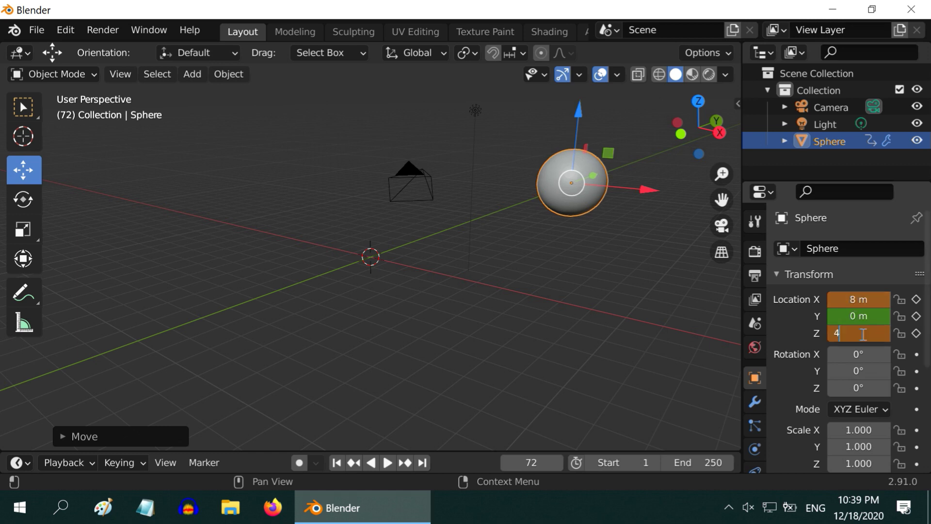
key(Return)
right_click(859, 333)
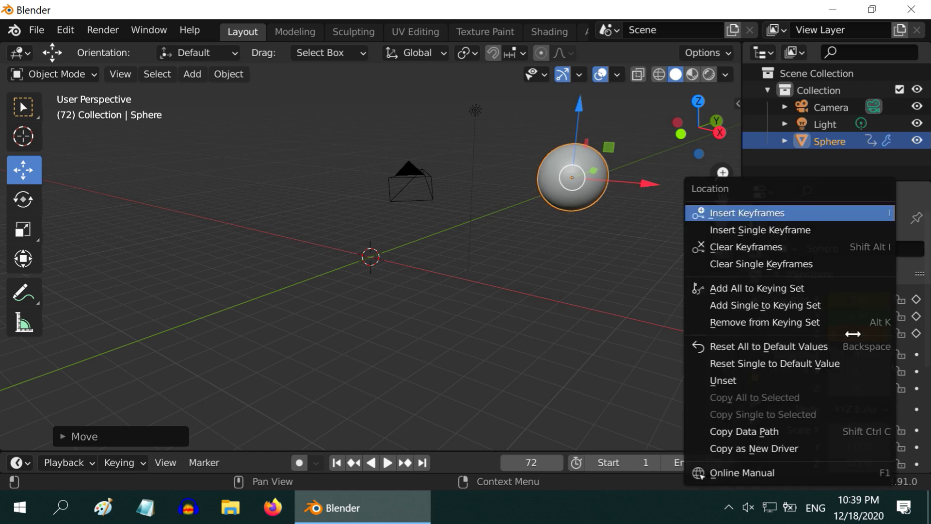
click(798, 214)
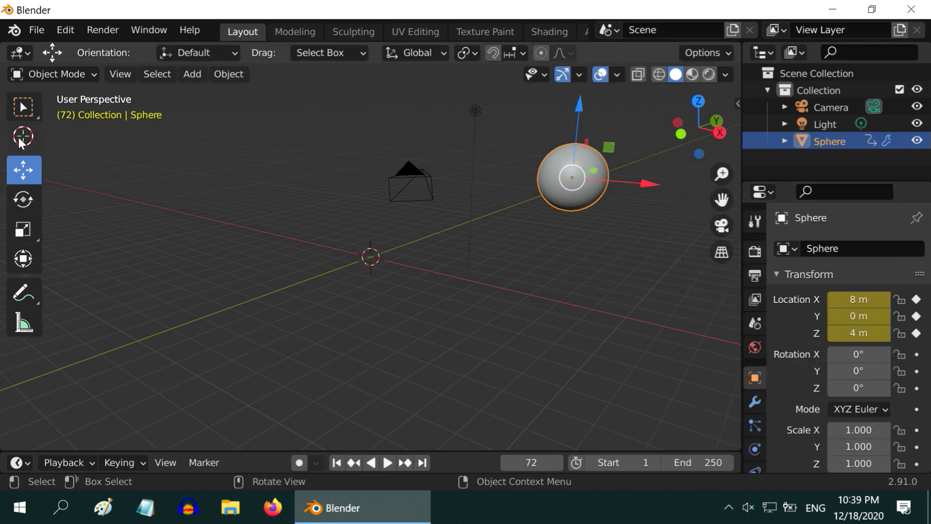
click(23, 106)
Set the timeline's End frame to 100.
middle_drag(363, 351, 453, 337)
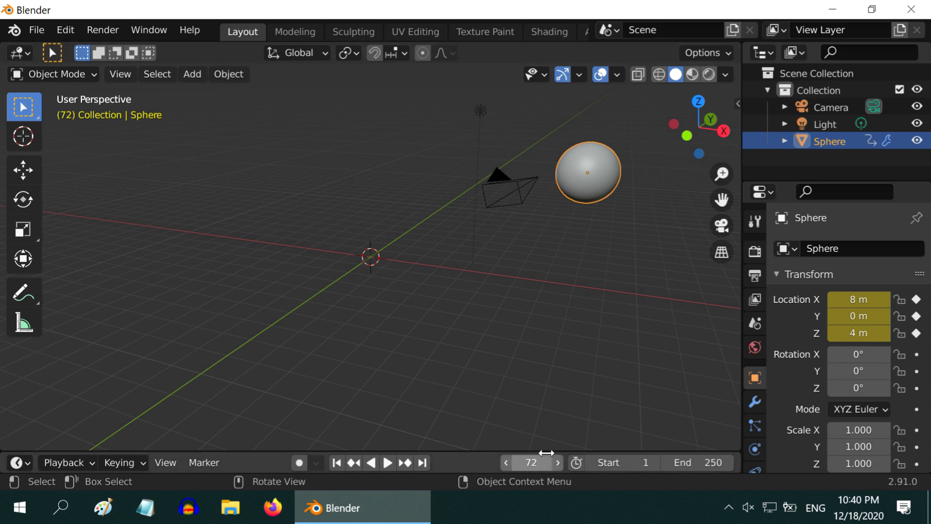
click(698, 462)
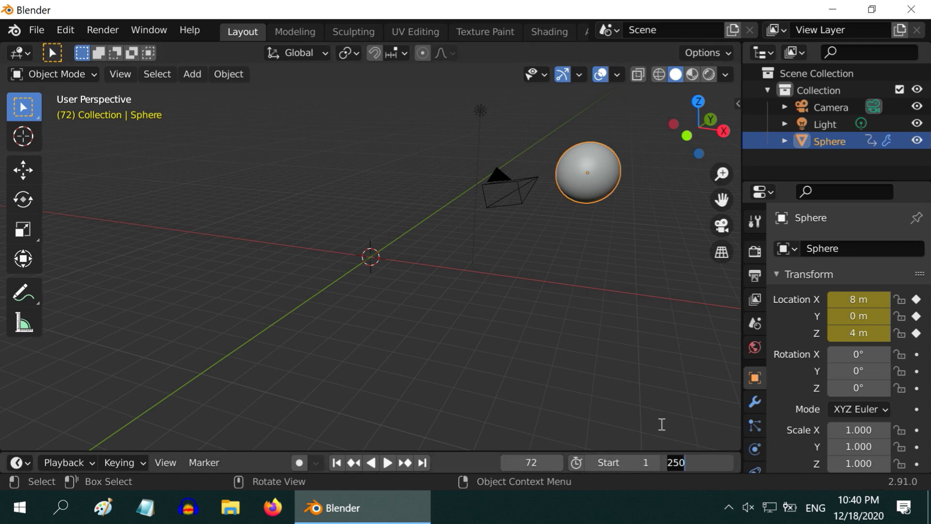
text(100)
key(Return)
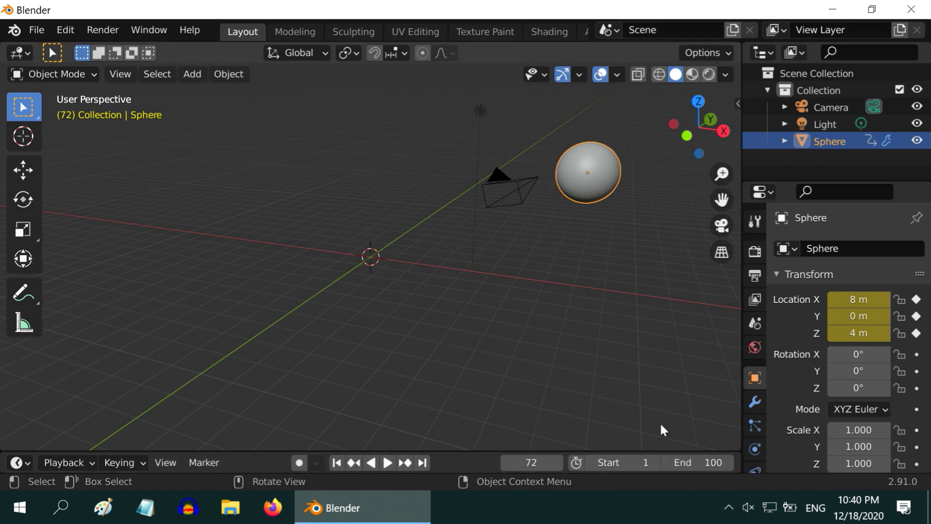
Play the animation from frame 1 and pause it around frame 81.
click(337, 462)
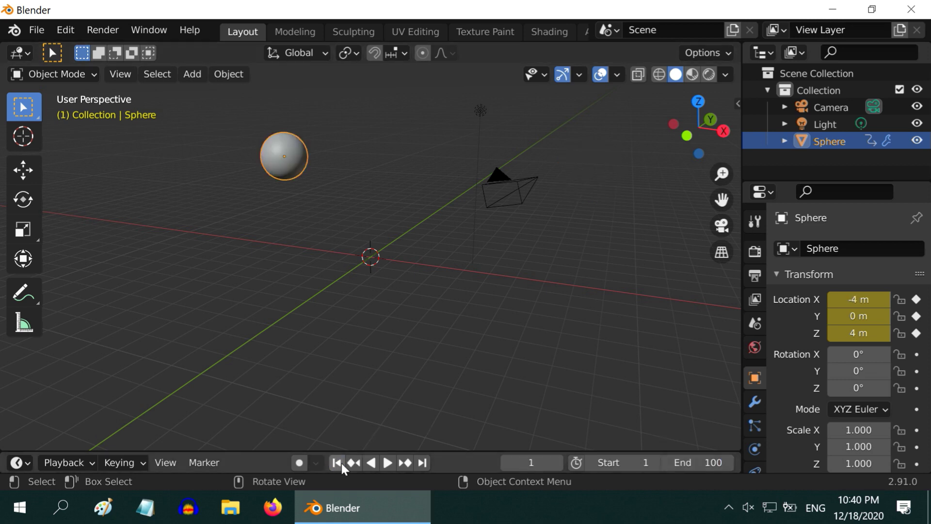
click(389, 462)
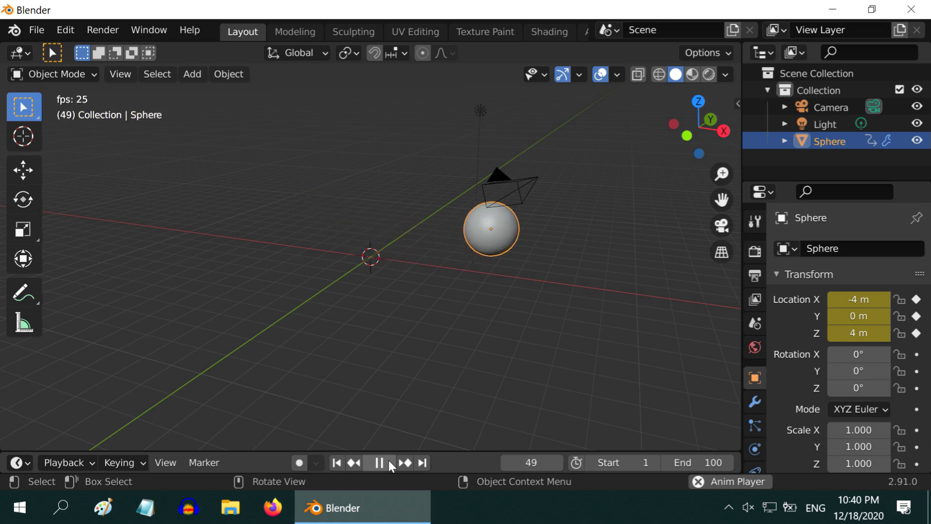
click(388, 462)
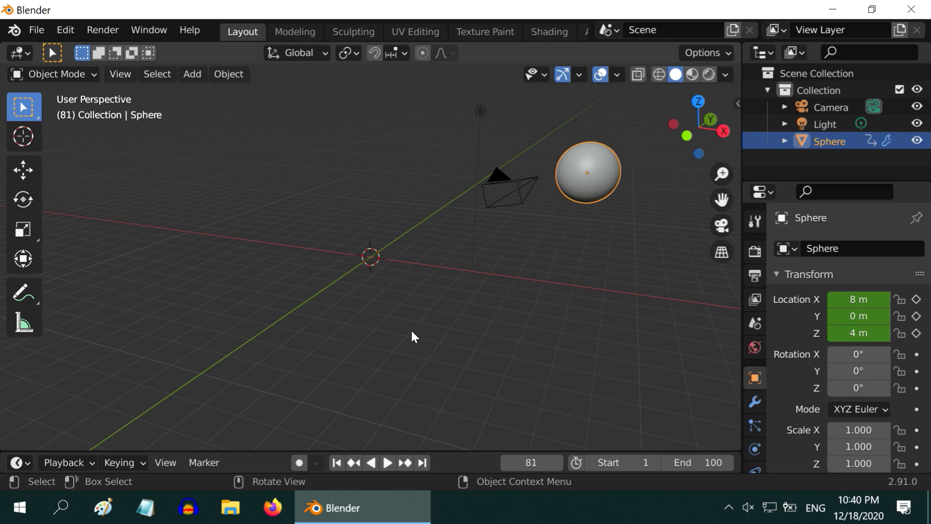
Select the camera and view the scene through it.
click(526, 208)
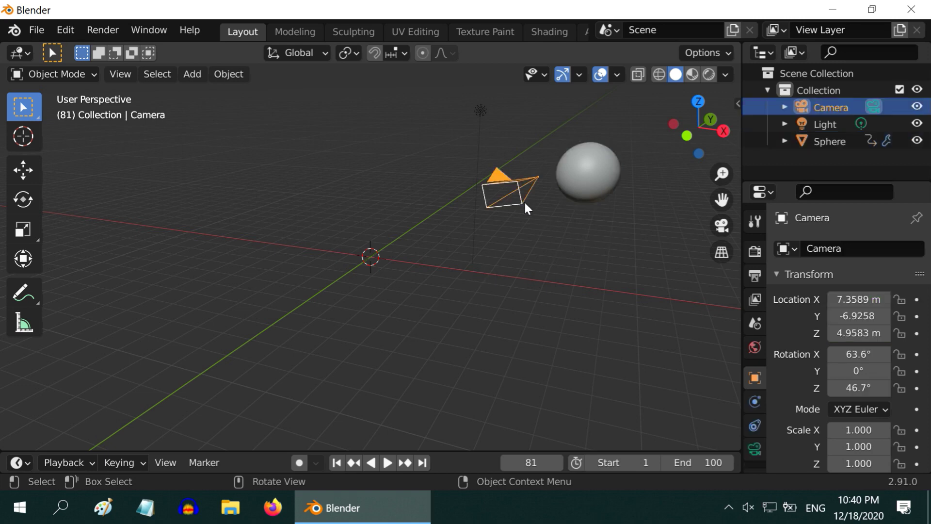
click(722, 226)
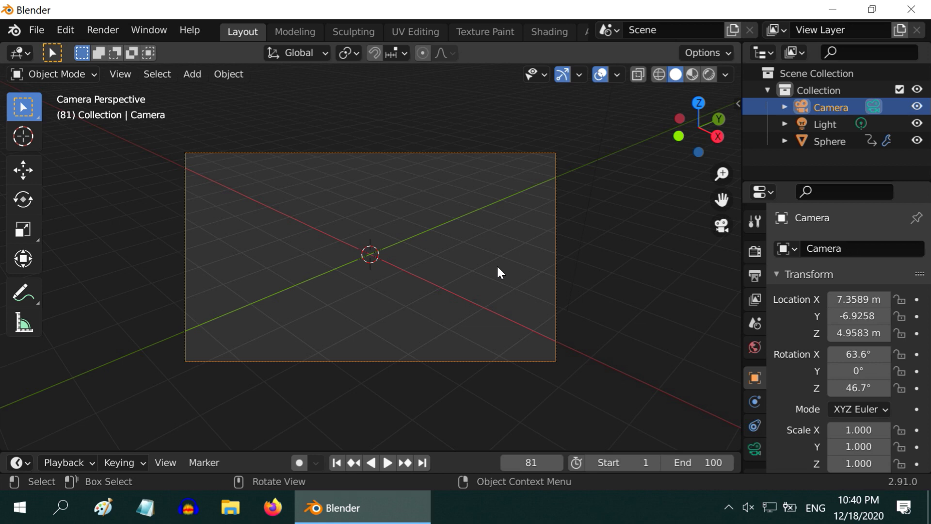
scroll(499, 272, down, 4)
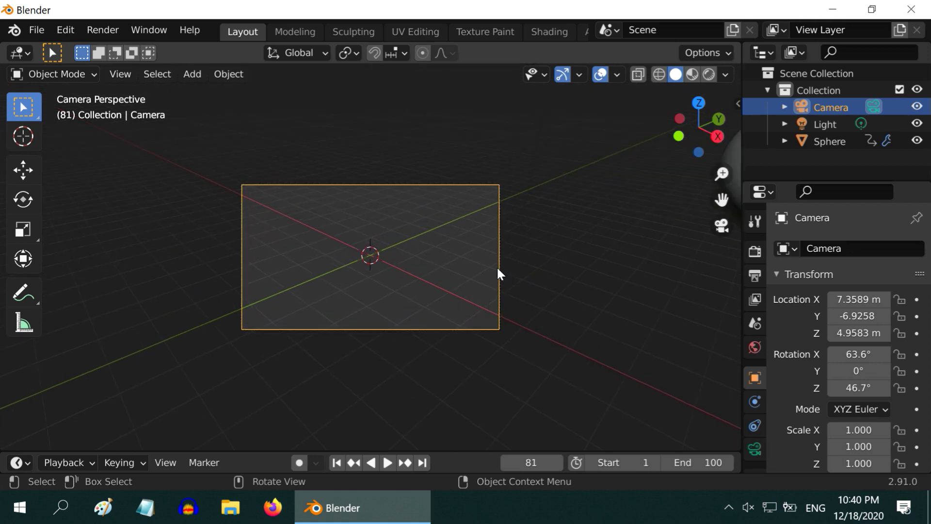
scroll(498, 273, down, 2)
scroll(498, 274, up, 6)
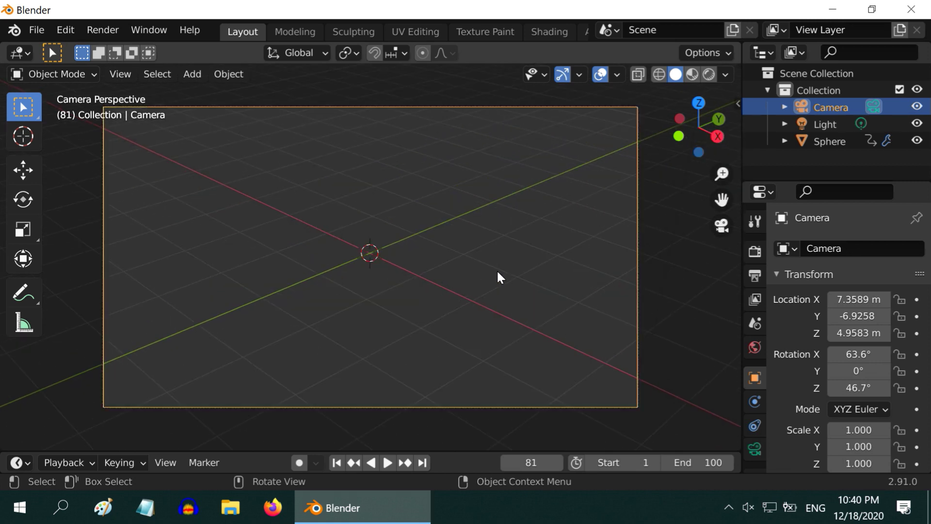
Enable Lock Camera to View, then dolly, orbit and pan until the sphere is framed.
key(n)
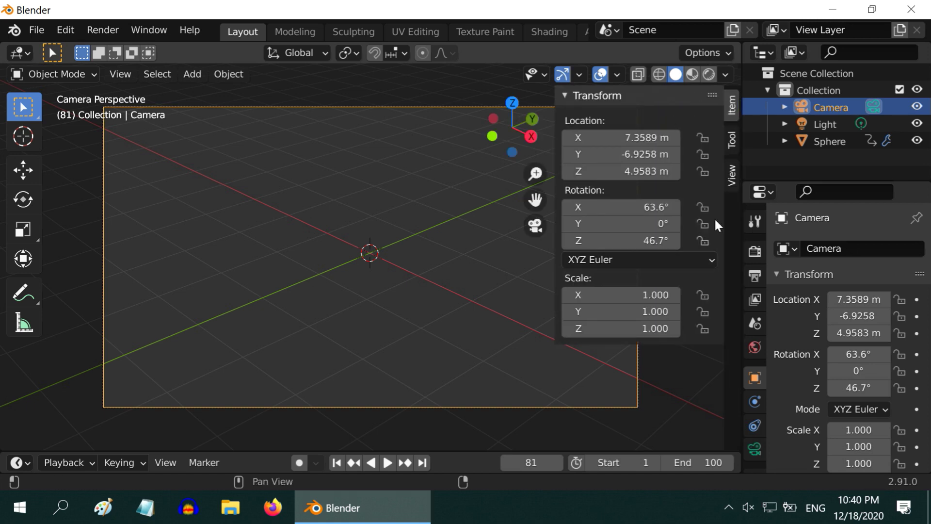
click(732, 175)
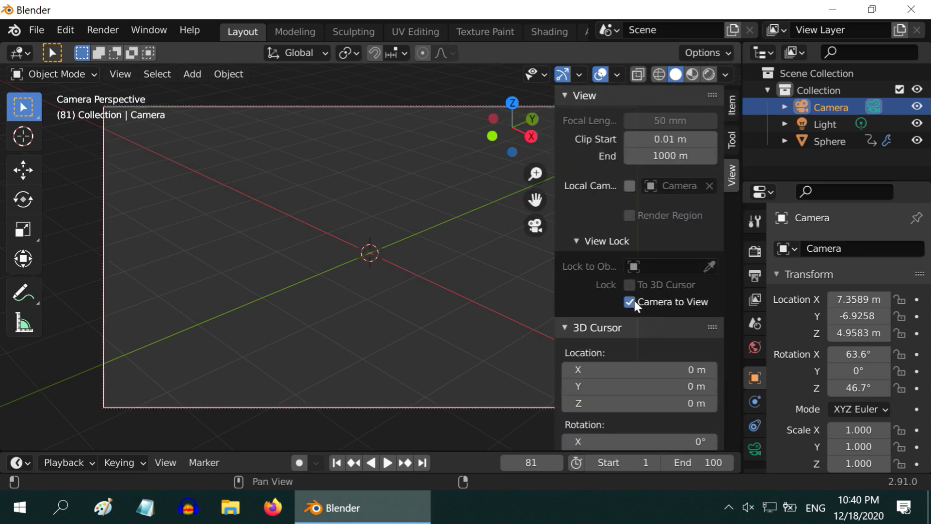
key(n)
scroll(464, 293, down, 4)
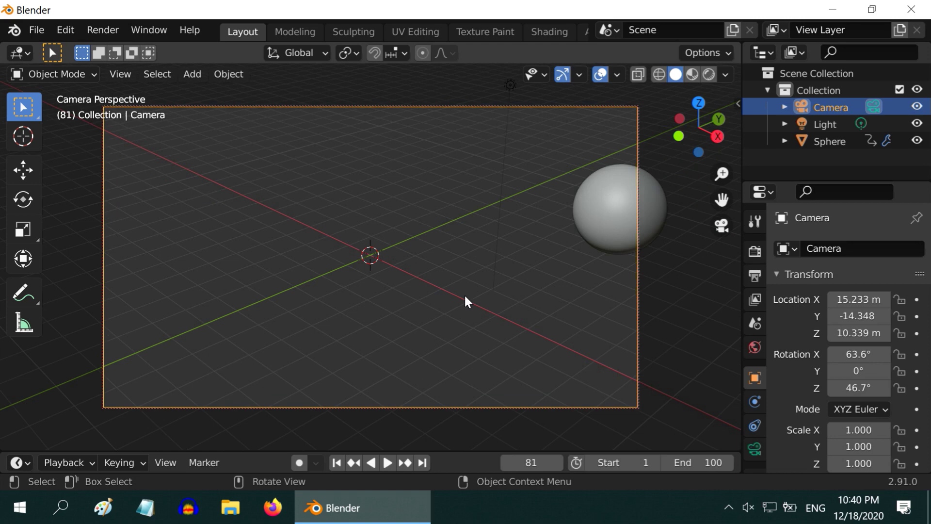
scroll(464, 297, down, 1)
middle_drag(461, 300, 480, 385)
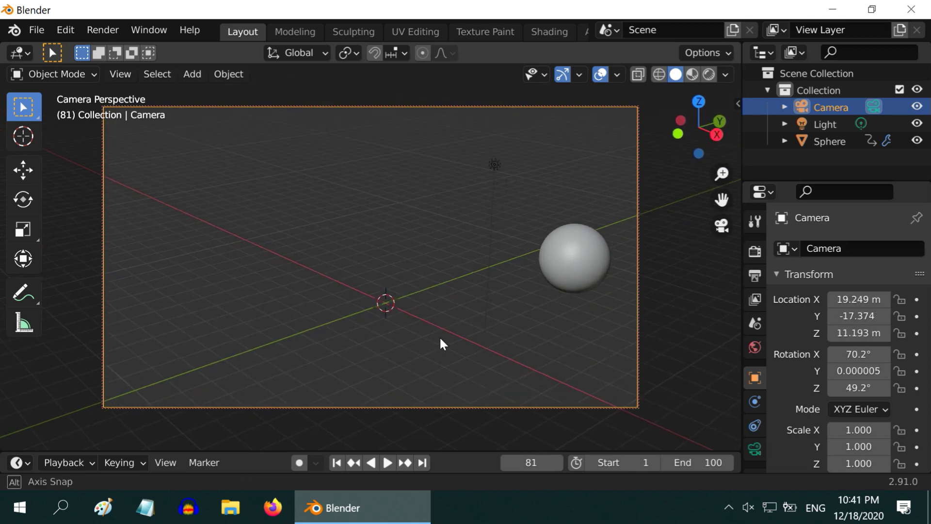
shift+middle_drag(441, 337, 395, 325)
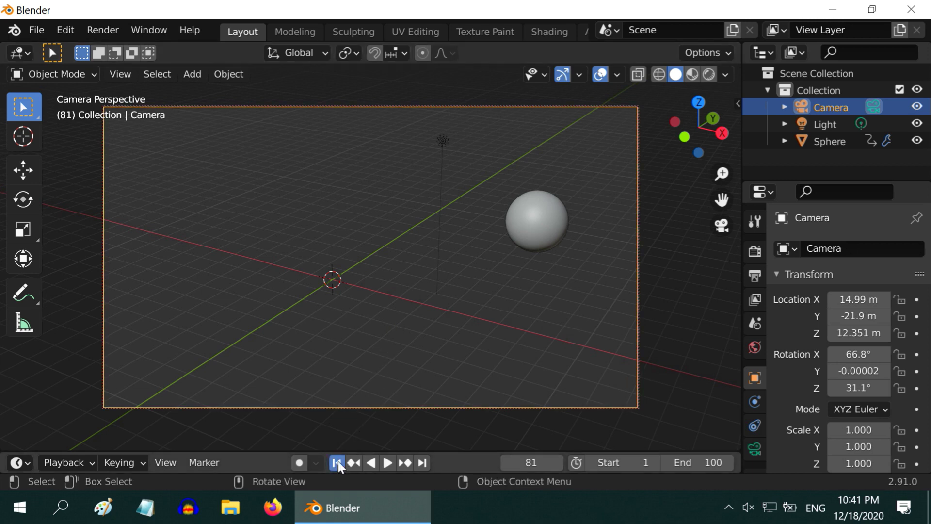
From frame 1, select the sphere and step through its keyframes 36 and 72, then back to 1.
click(337, 462)
scroll(383, 357, up, 1)
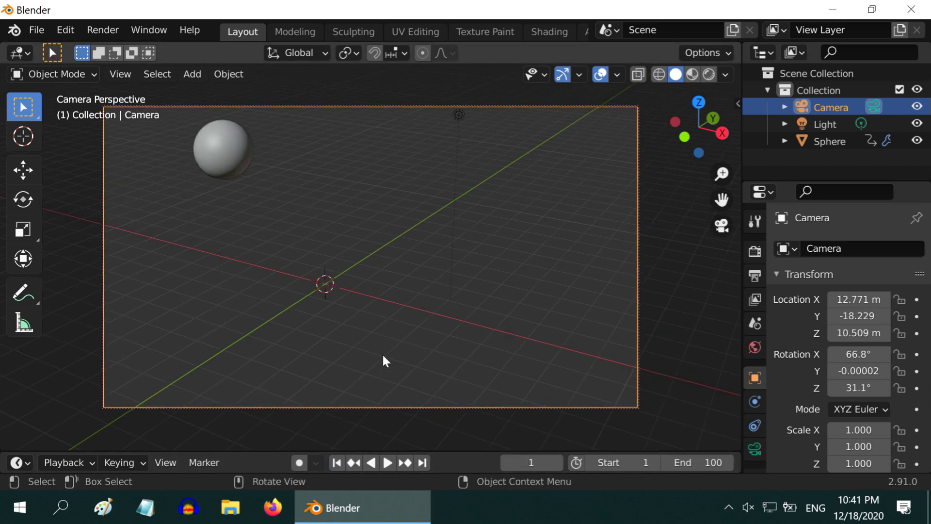
click(406, 462)
click(233, 161)
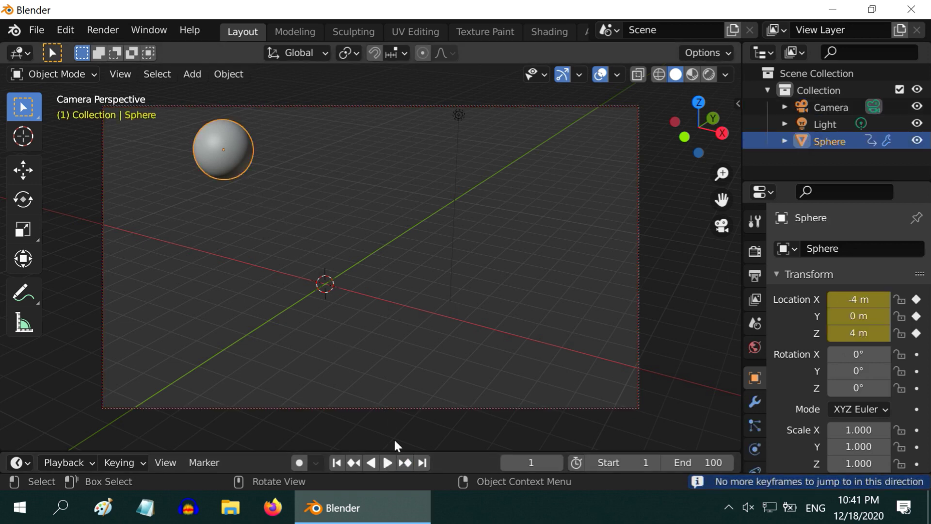
click(405, 462)
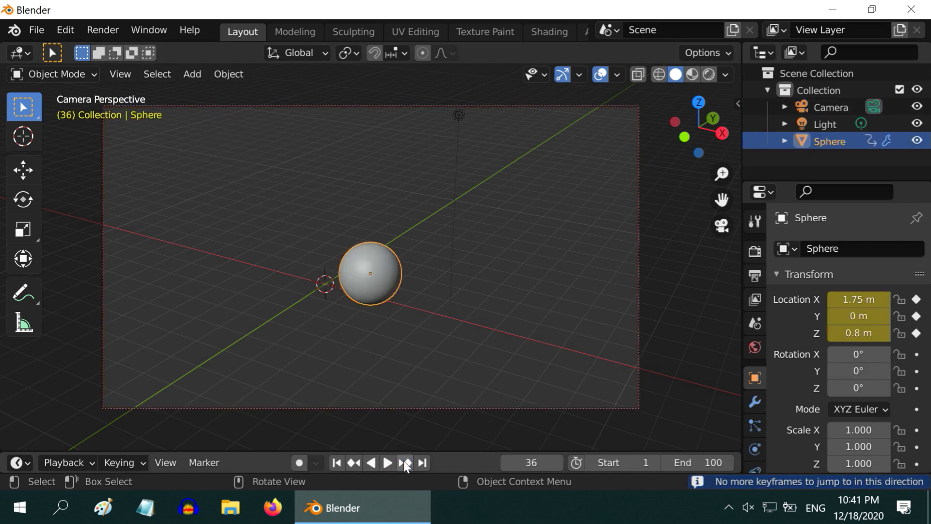
click(405, 462)
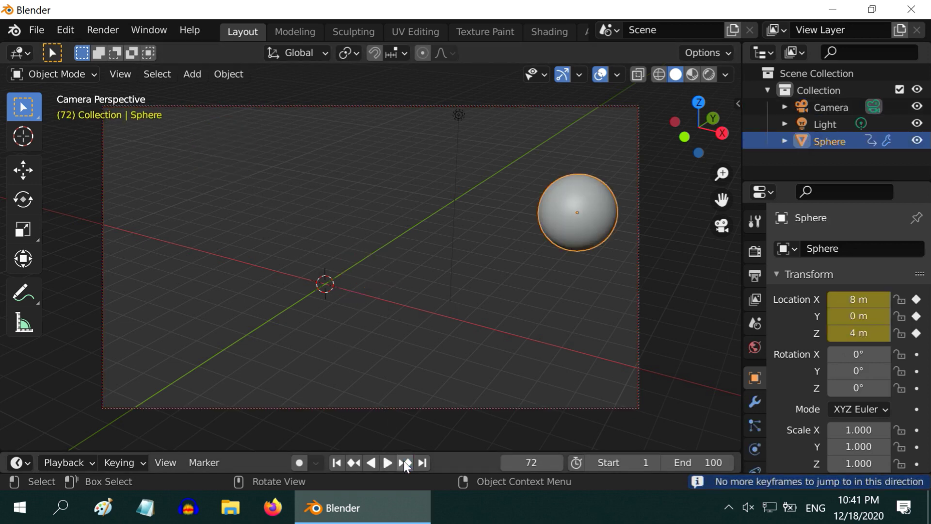
click(353, 463)
click(354, 462)
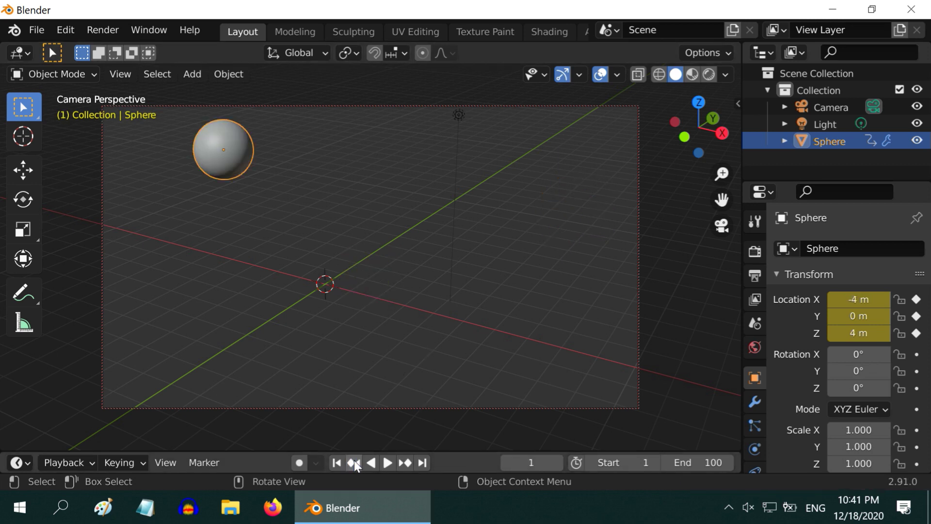
Add a floor plane and scale it 20 times.
click(191, 75)
mouse_move(208, 93)
click(347, 92)
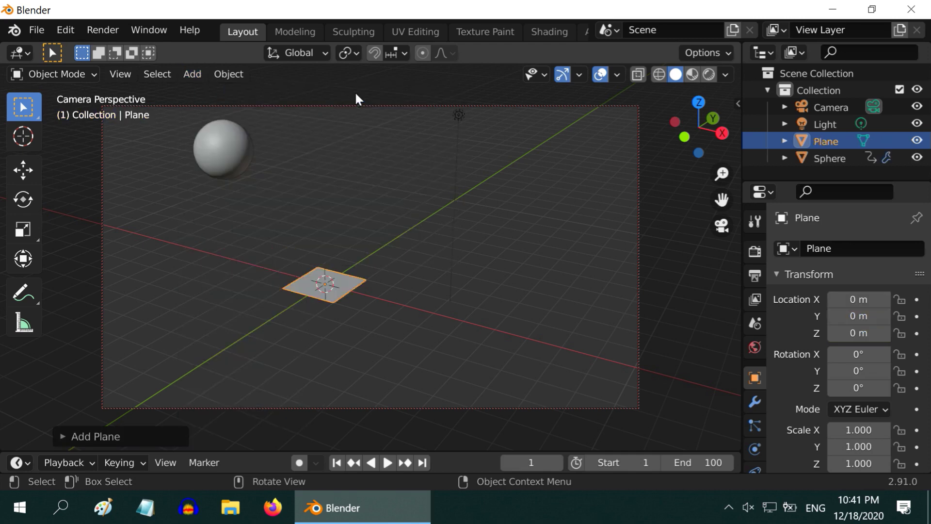
text(s20)
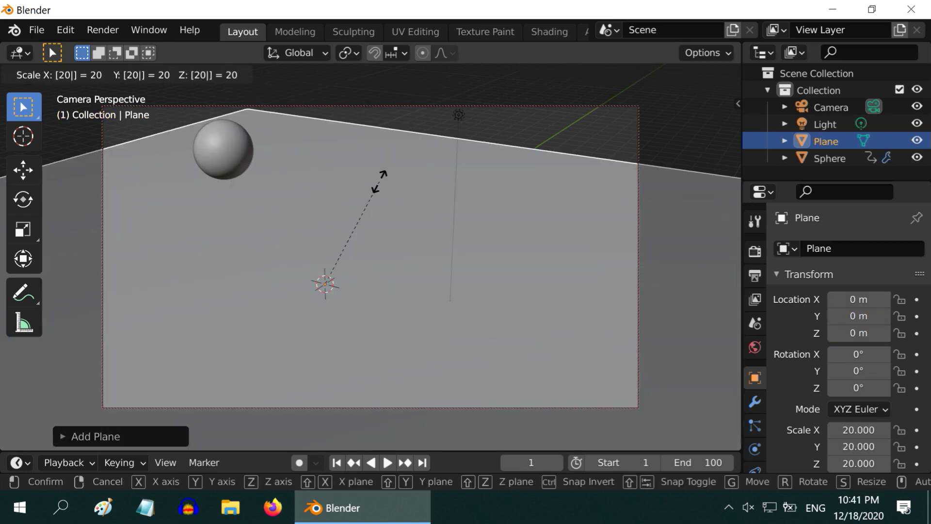
key(Return)
Add a second plane and scale it 20 times.
click(190, 74)
mouse_move(203, 95)
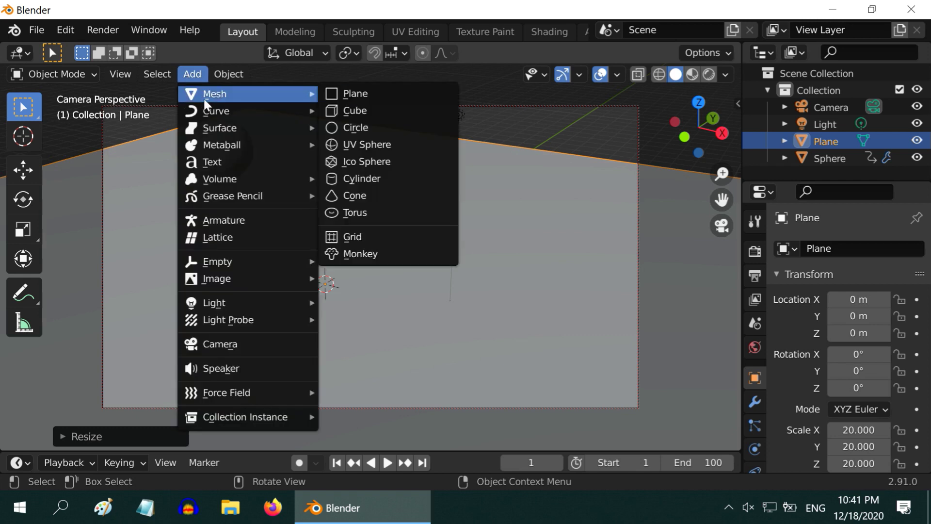
click(343, 93)
text(s)
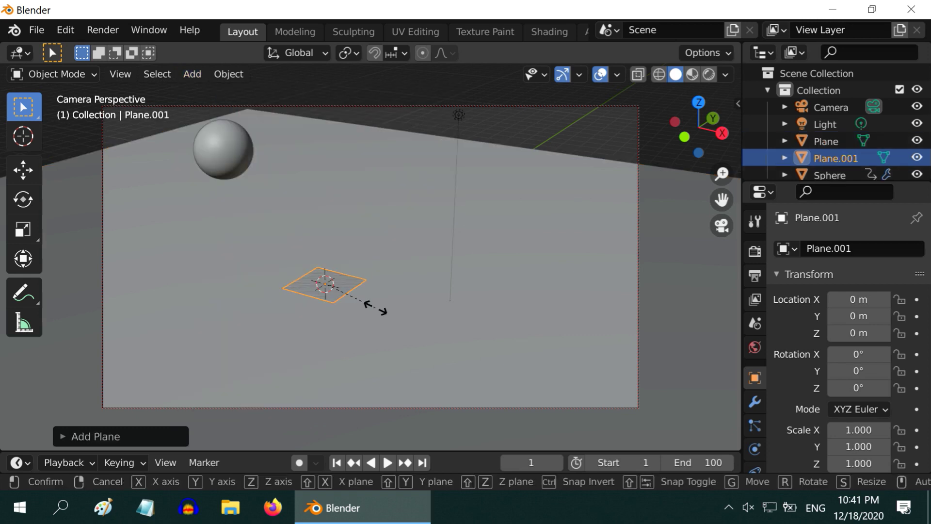
text(20)
key(Return)
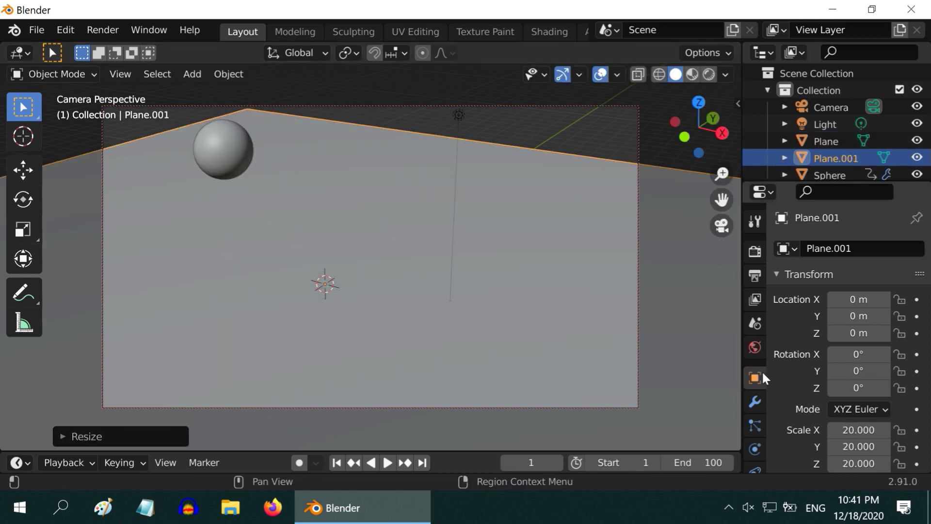
Stand the second plane upright at 90° X rotation and Y 3 m, then preview the animation.
click(859, 354)
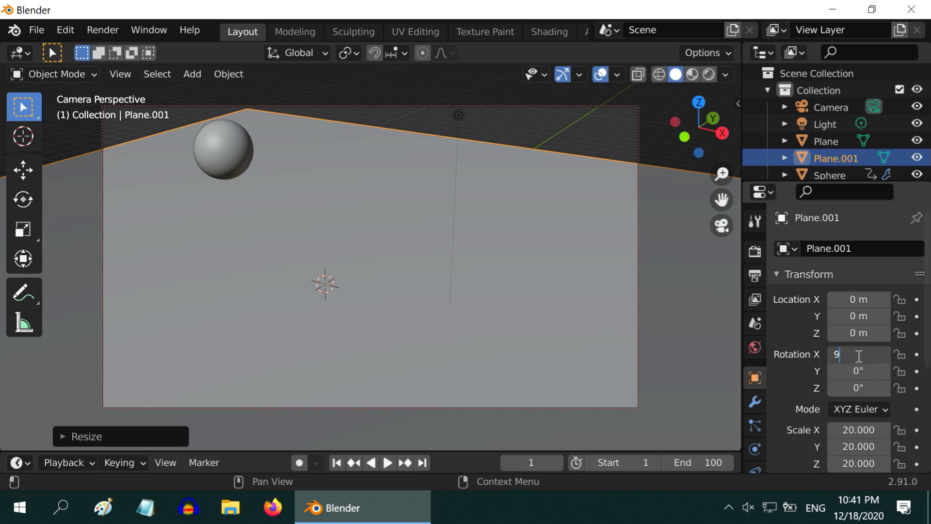
key(Return)
click(853, 315)
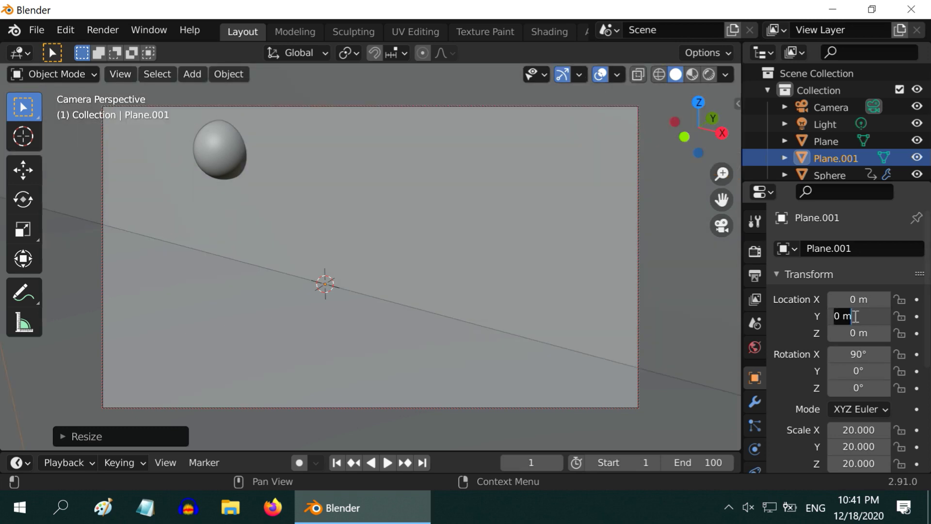
text(3)
key(Return)
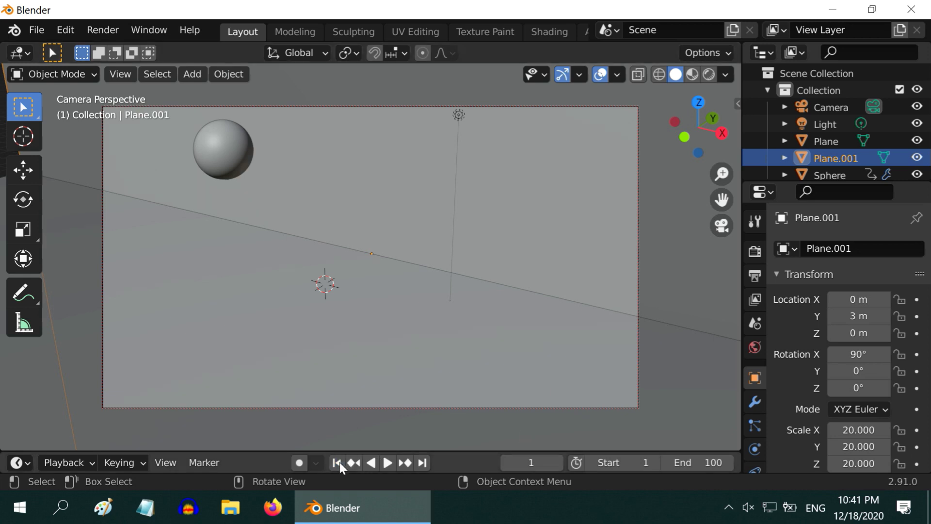
click(387, 464)
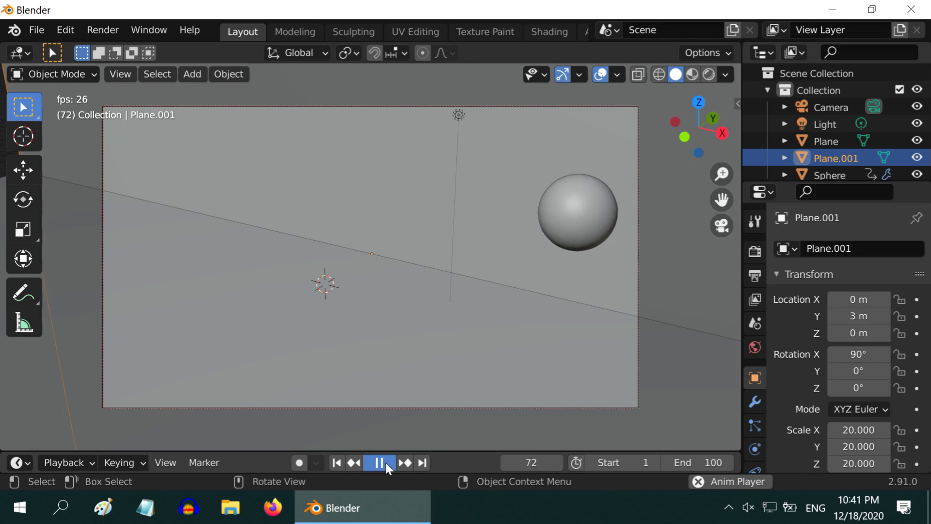
click(386, 462)
In Output Properties, set the output folder to Desktop and the file format to FFmpeg video.
click(756, 279)
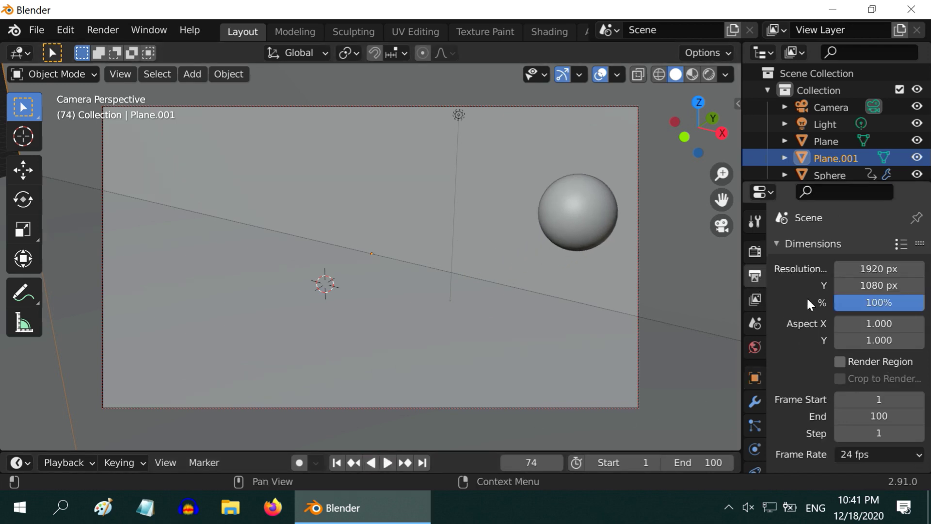
scroll(817, 302, down, 4)
scroll(824, 316, down, 2)
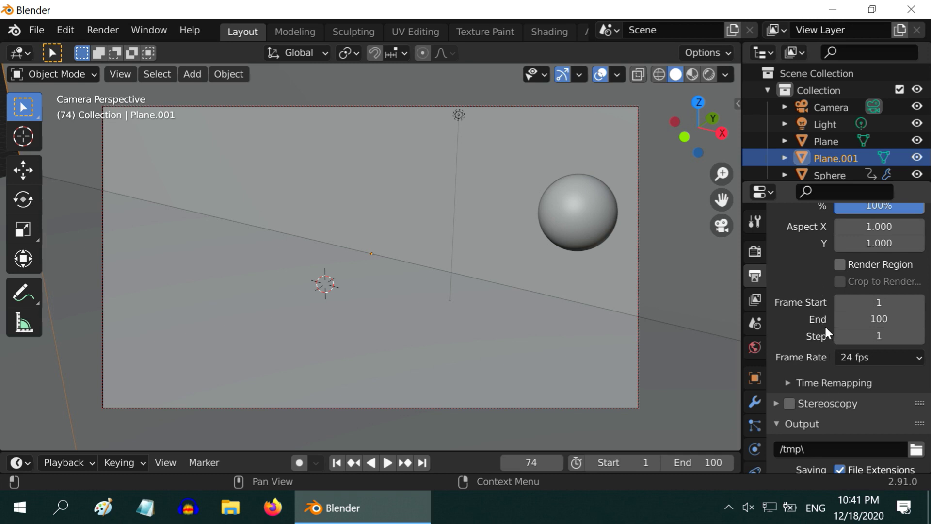
scroll(824, 324, down, 8)
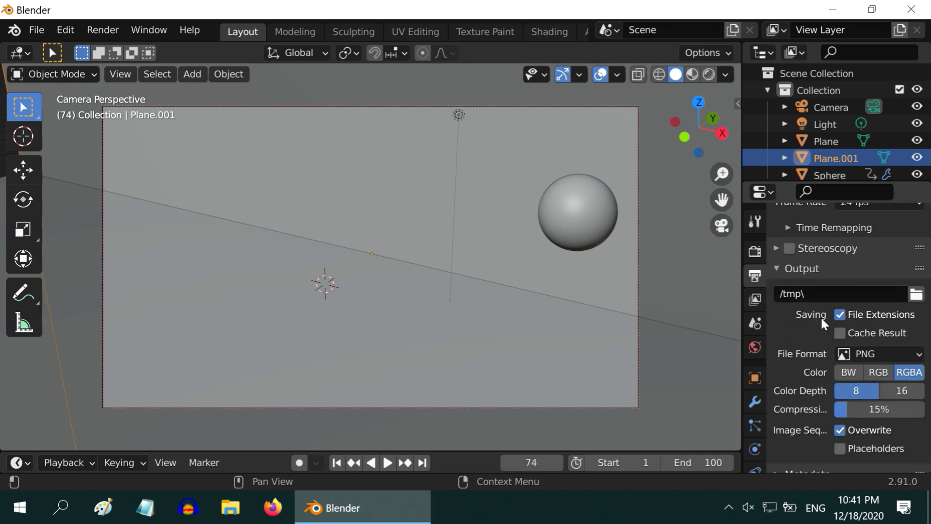
click(916, 295)
click(83, 386)
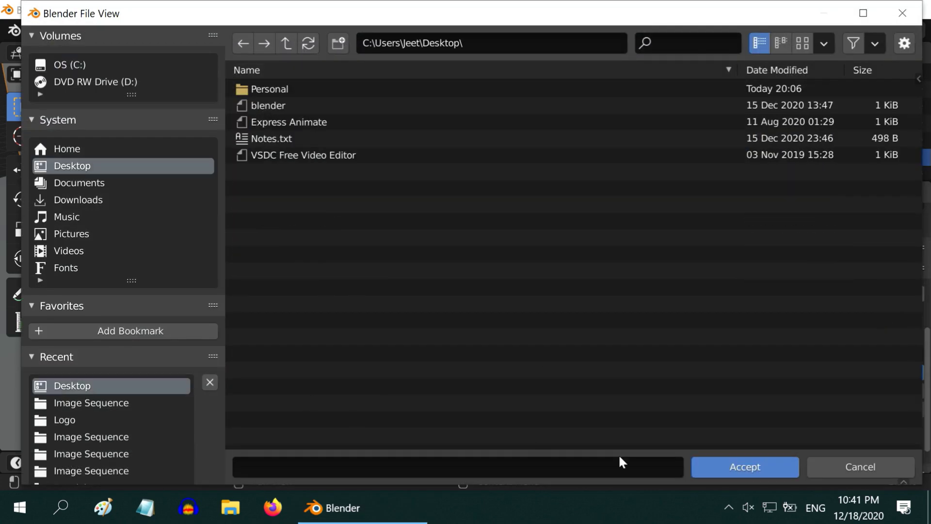
click(722, 468)
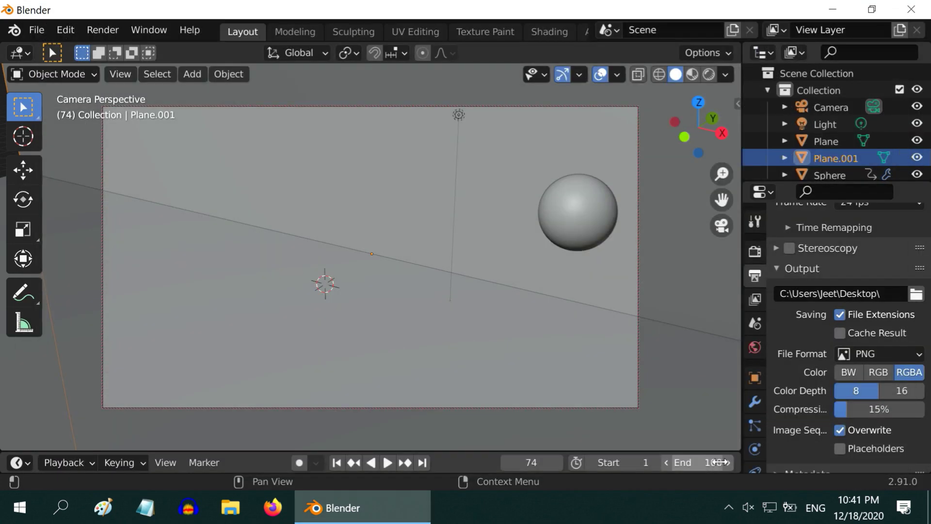
click(877, 352)
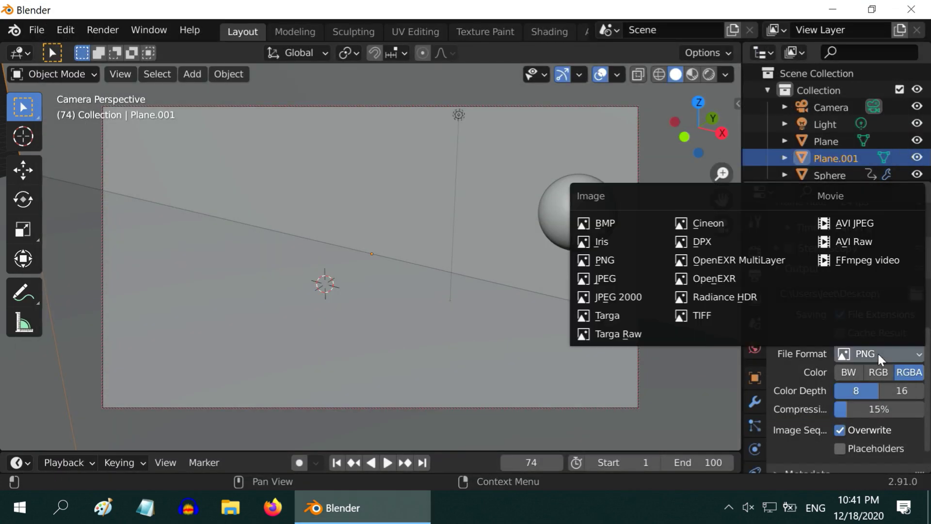
click(868, 260)
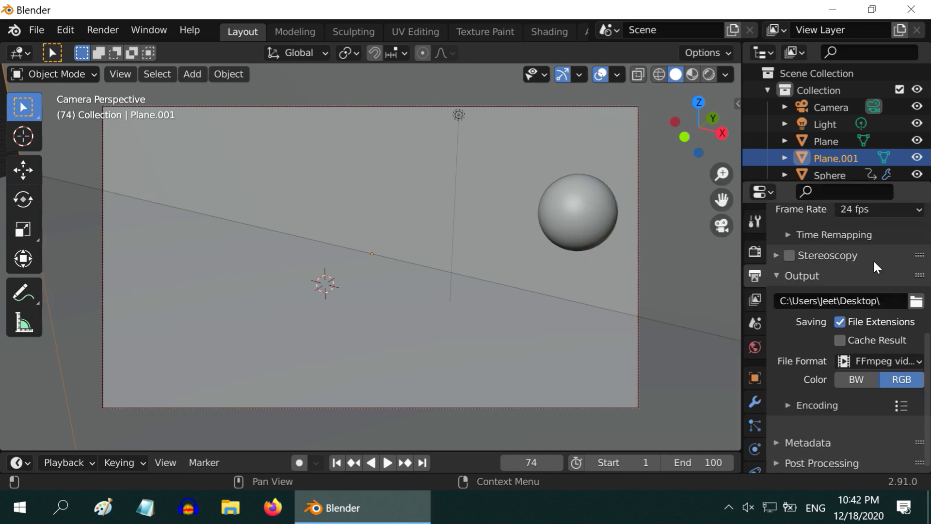
Render the 100-frame animation from the Render menu.
click(110, 31)
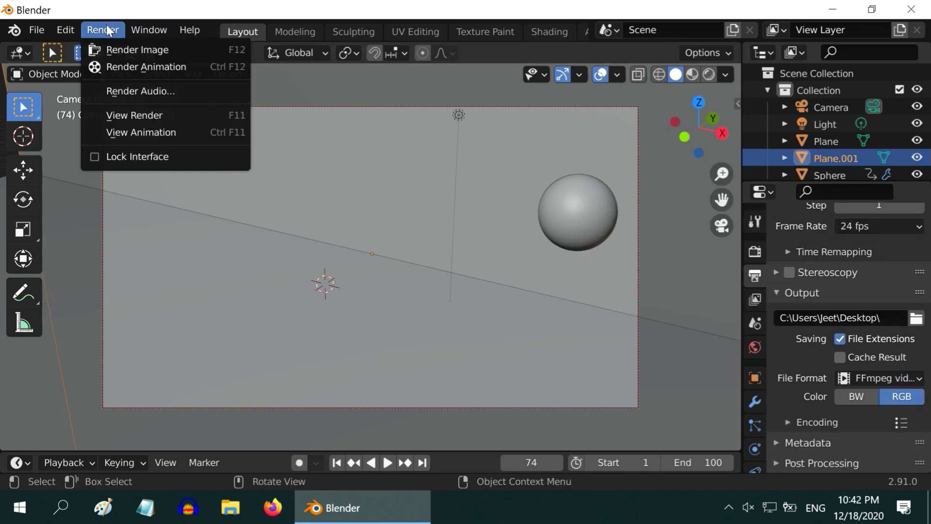
click(127, 66)
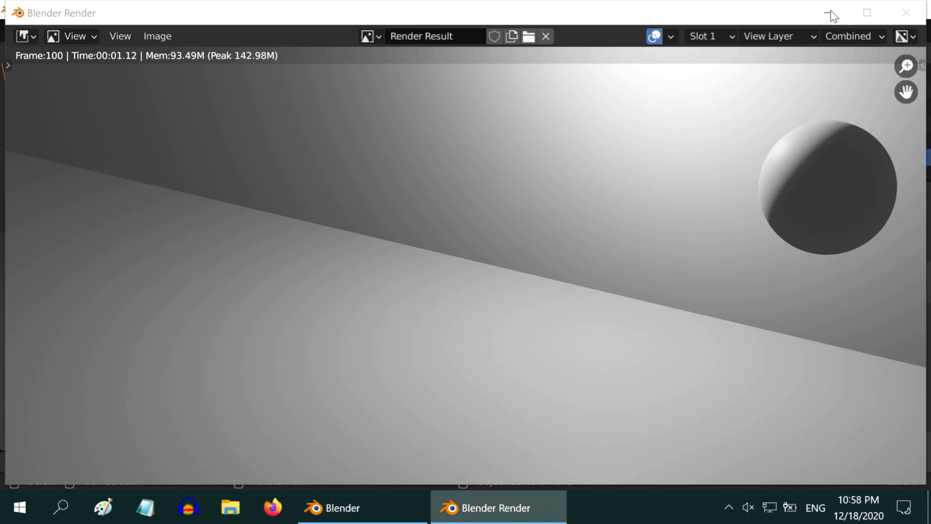
Minimize the Render window and main Blender window to reveal 0001-0100.mkv on the desktop.
click(828, 13)
click(831, 10)
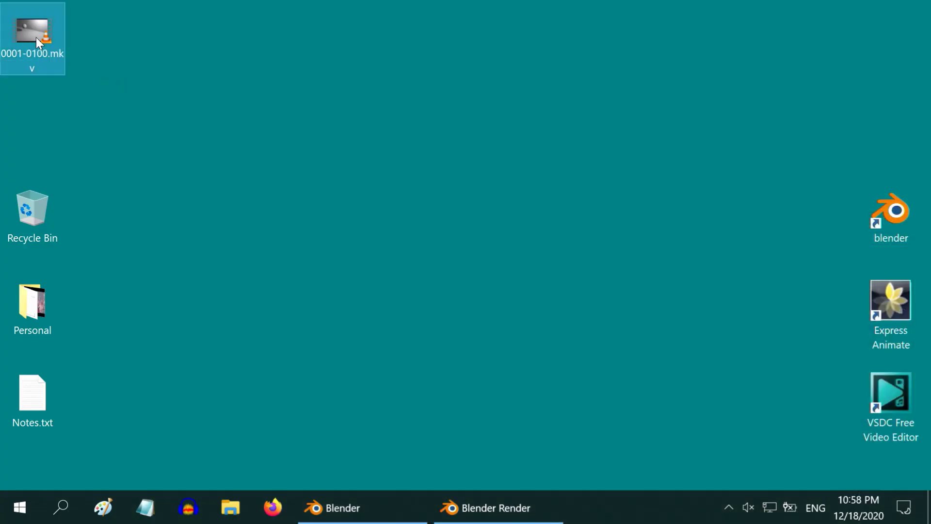